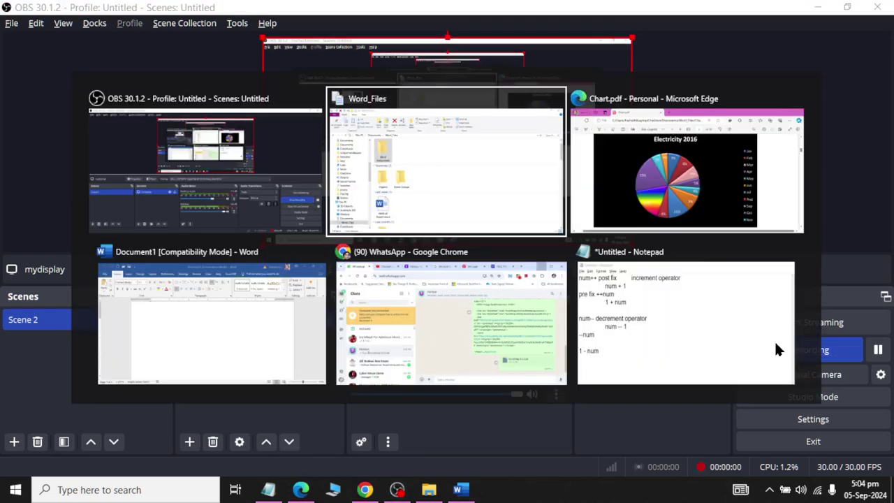
key(alt+Tab)
key(alt+Tab)
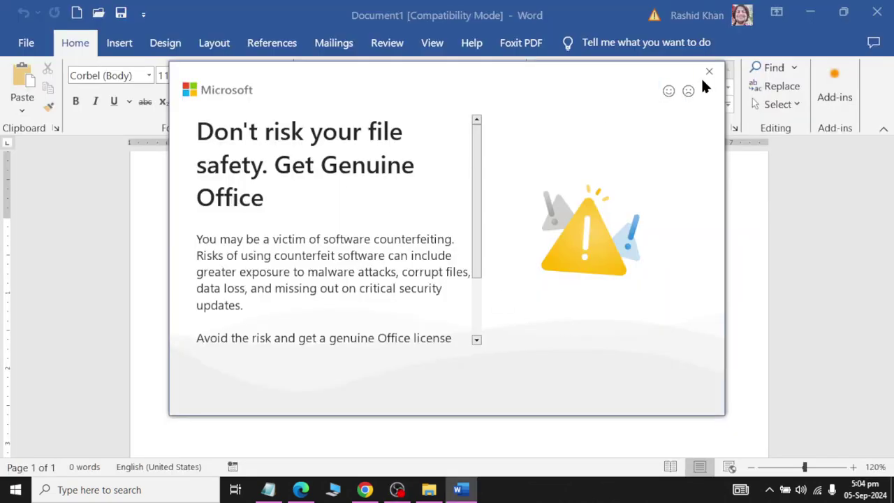
Insert a plain pie chart of the default quarterly Sales data into the blank document.
click(709, 72)
click(120, 51)
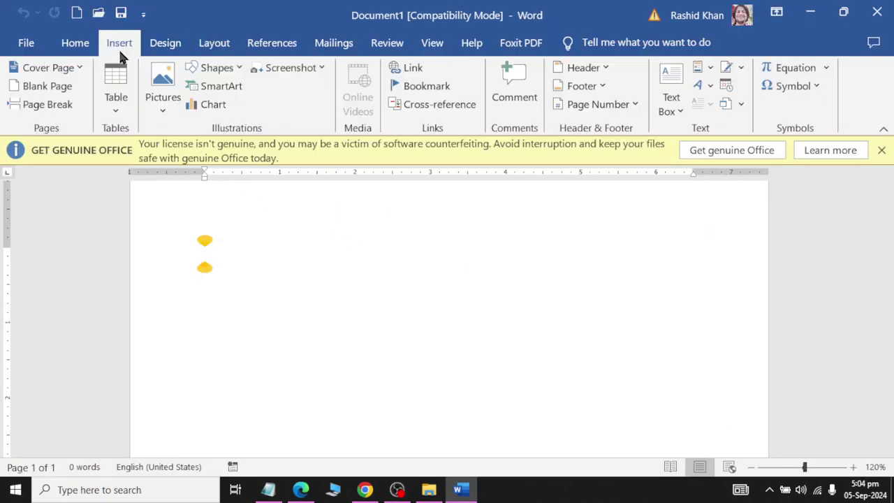
click(208, 107)
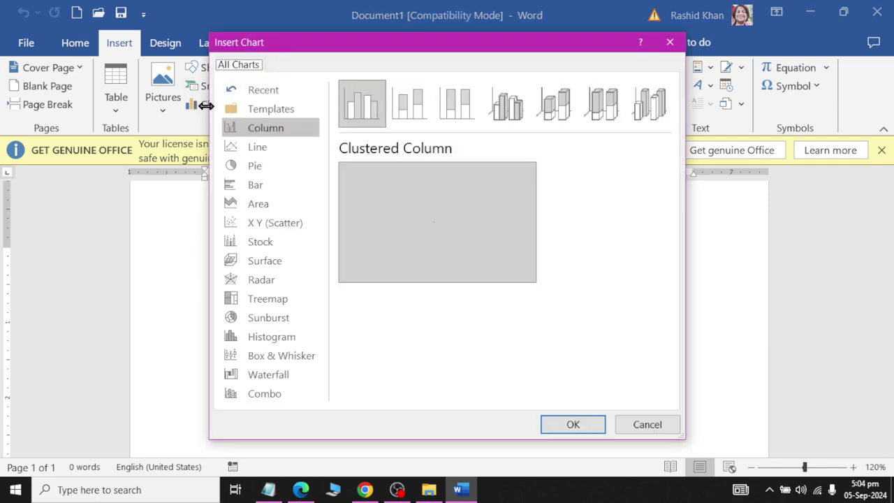
click(254, 169)
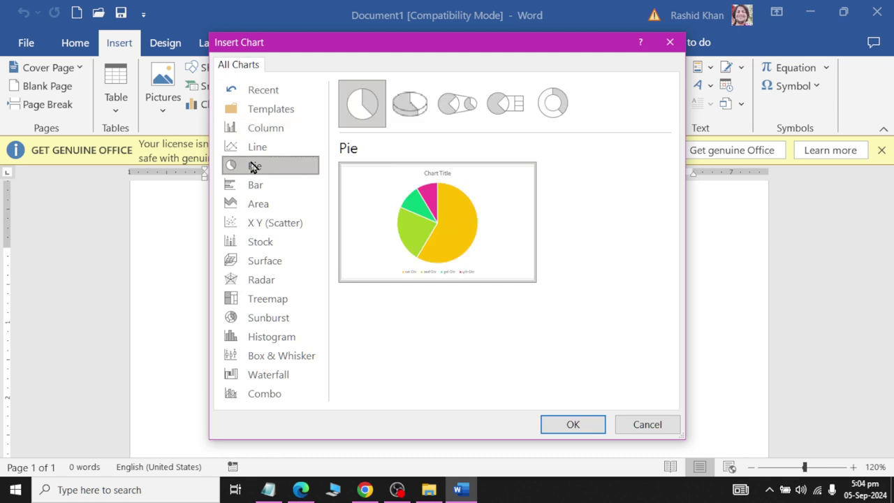
mouse_move(395, 186)
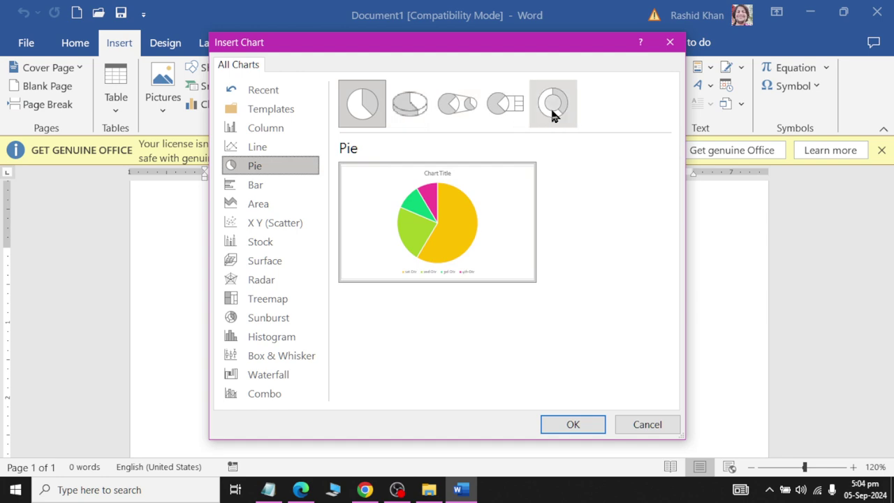
click(568, 426)
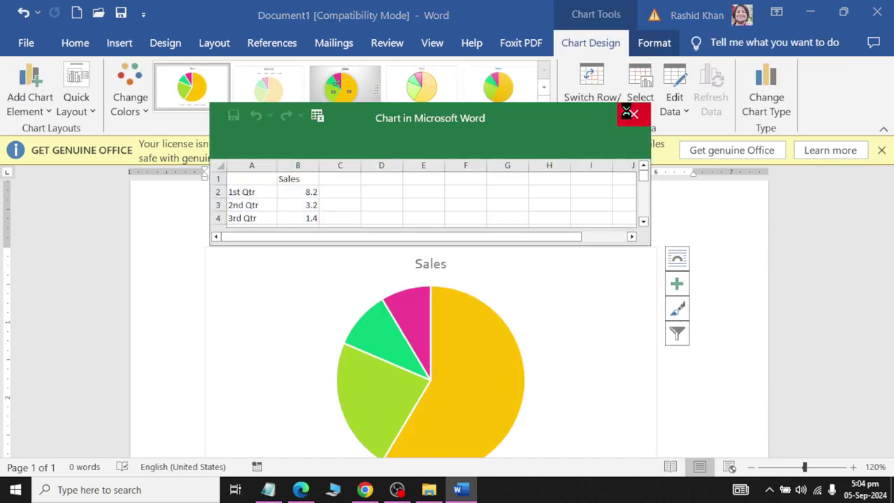
Apply chart Style 3 with percentage labels (58%, 23%, 10%, 9%) and reopen the chart data sheet.
click(633, 114)
click(883, 150)
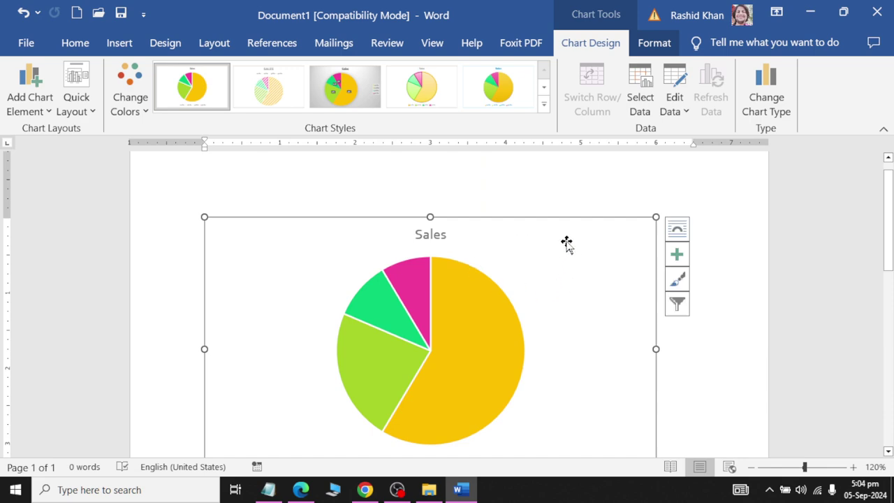
scroll(572, 237, down, 1)
scroll(572, 237, down, 1)
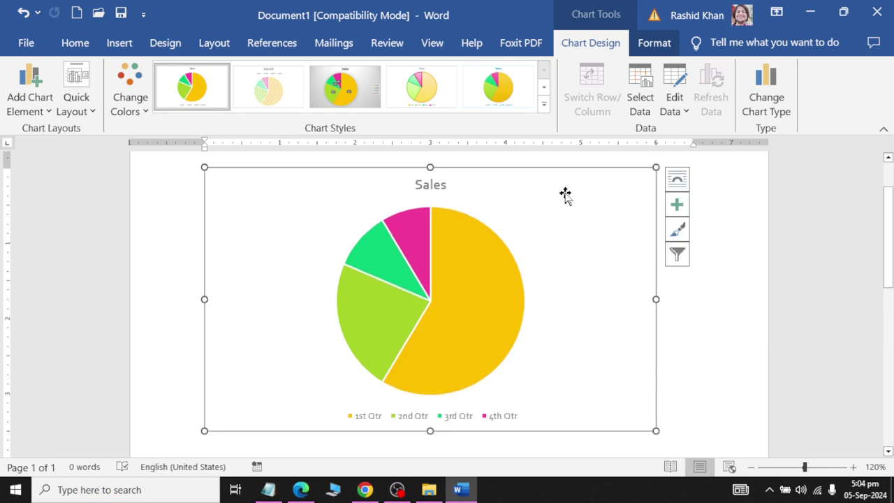
click(544, 104)
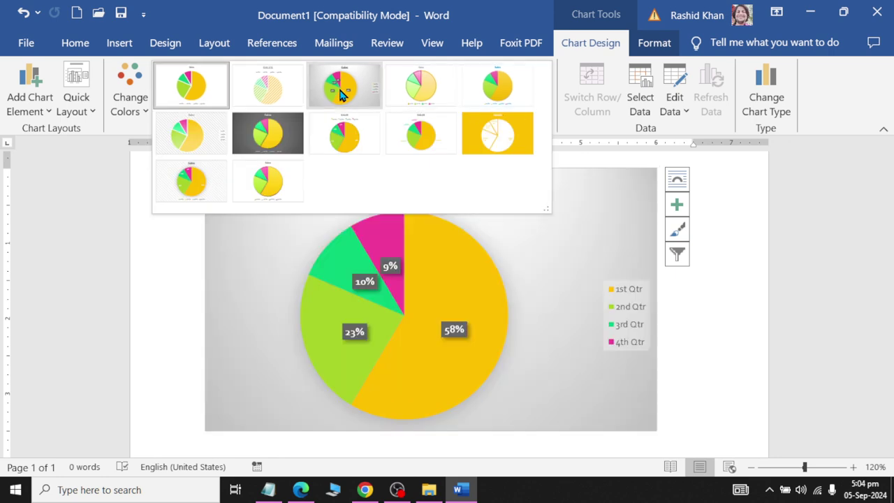
click(342, 92)
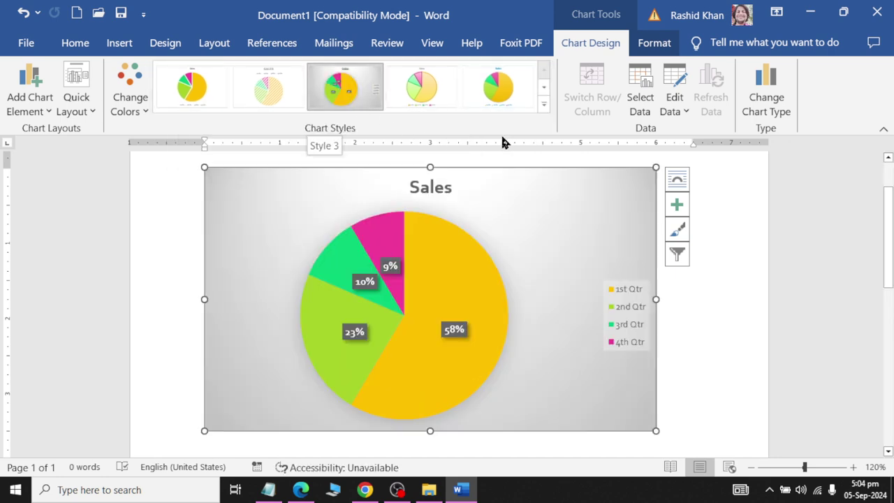
click(685, 113)
click(688, 131)
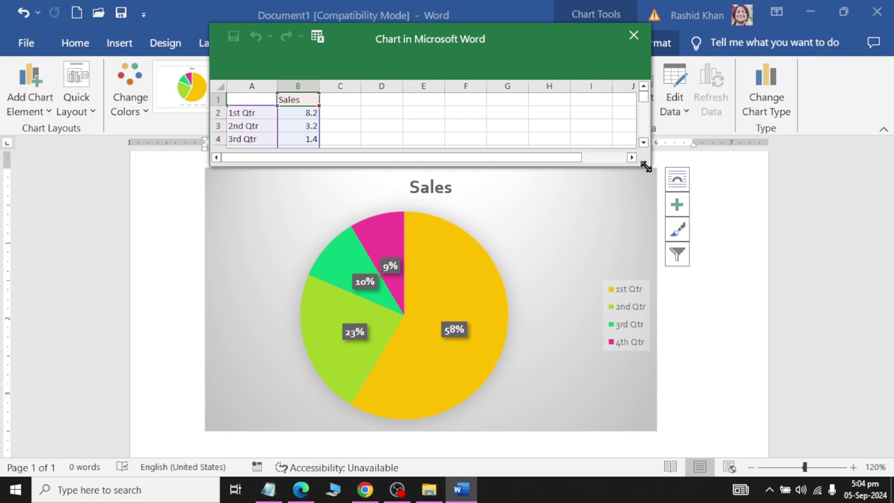
Enlarge the data sheet and name the series Electricity in cell B1.
drag(645, 166, 642, 218)
click(258, 114)
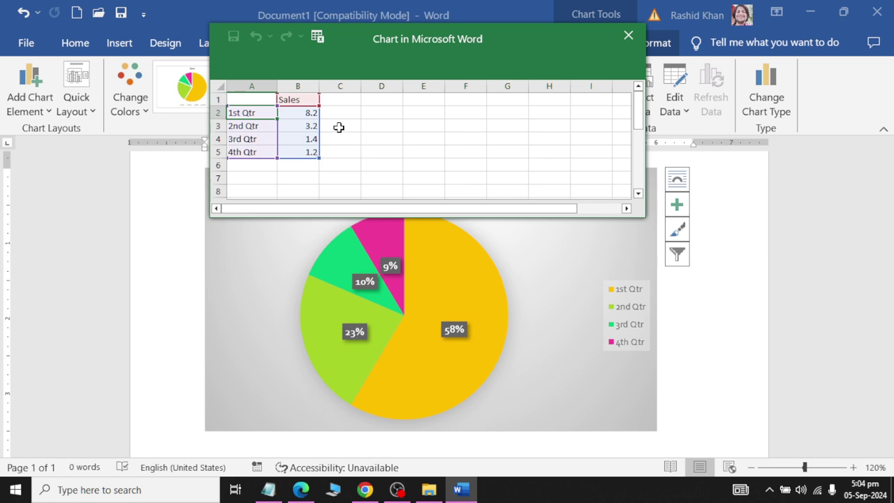
key(Right)
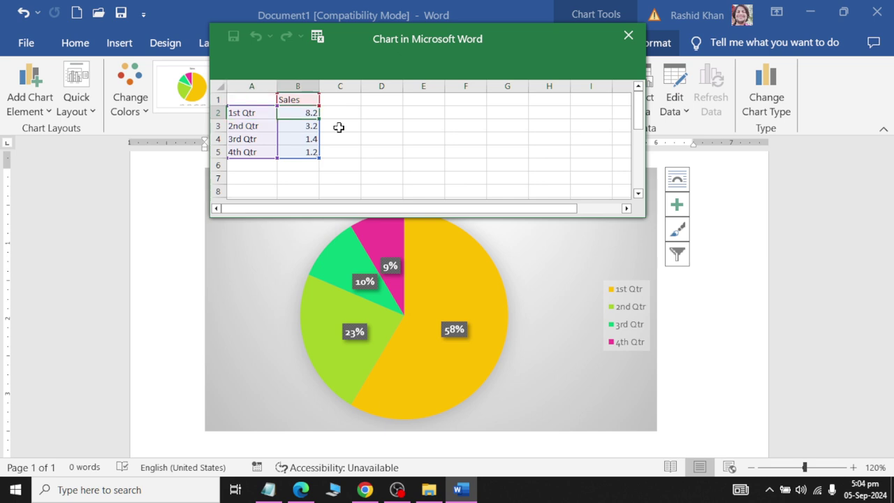
key(Up)
text(Ele)
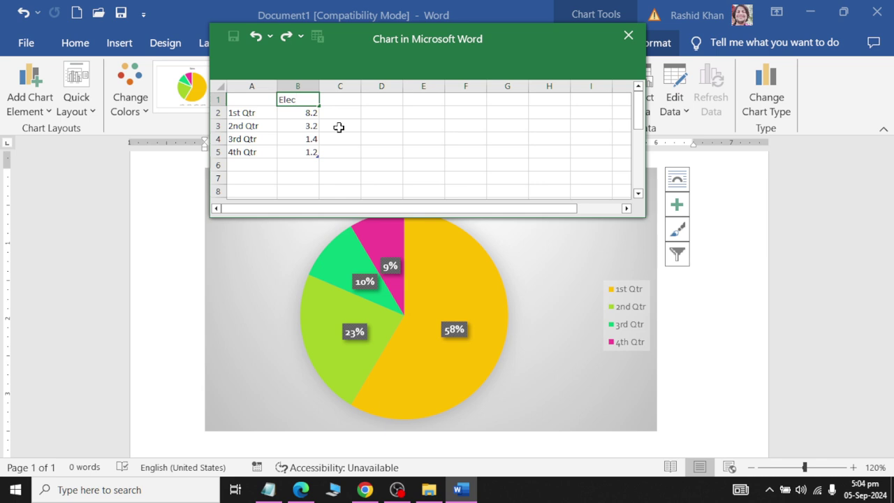
text(y)
key(Return)
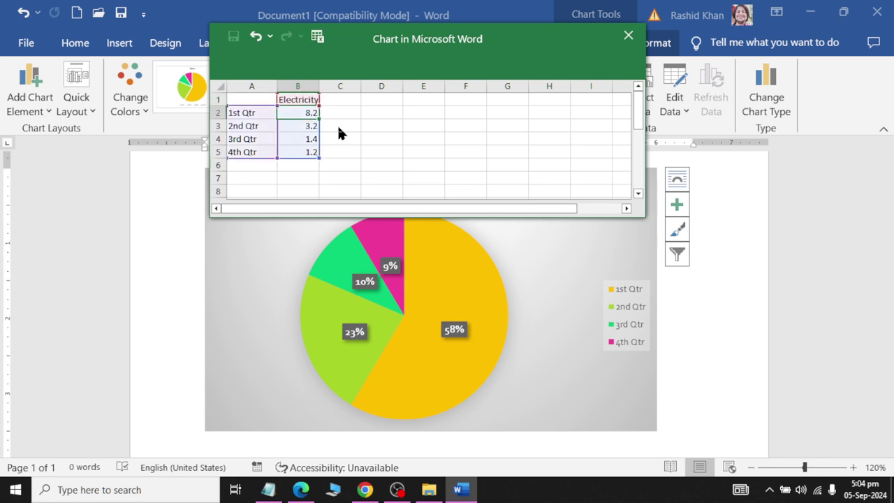
Enter the categories Jan, Feb, Mar, April, May and June in A2:A7.
key(Left)
text(J)
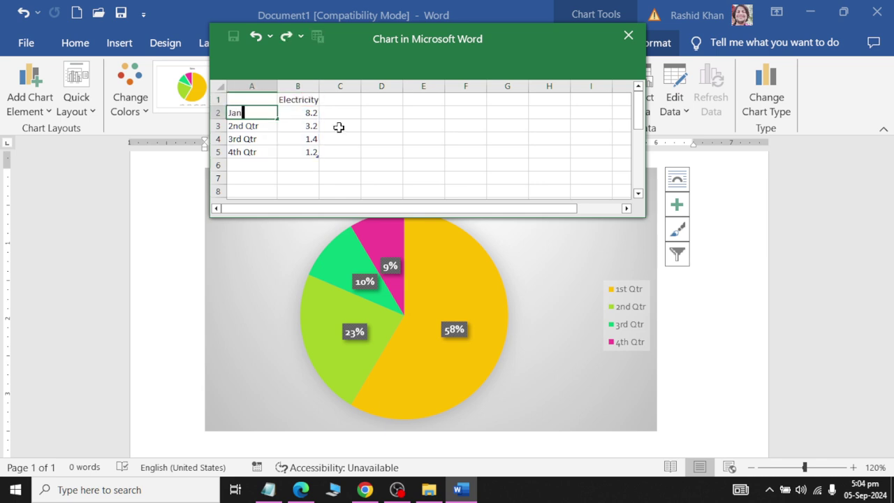
key(Return)
click(254, 115)
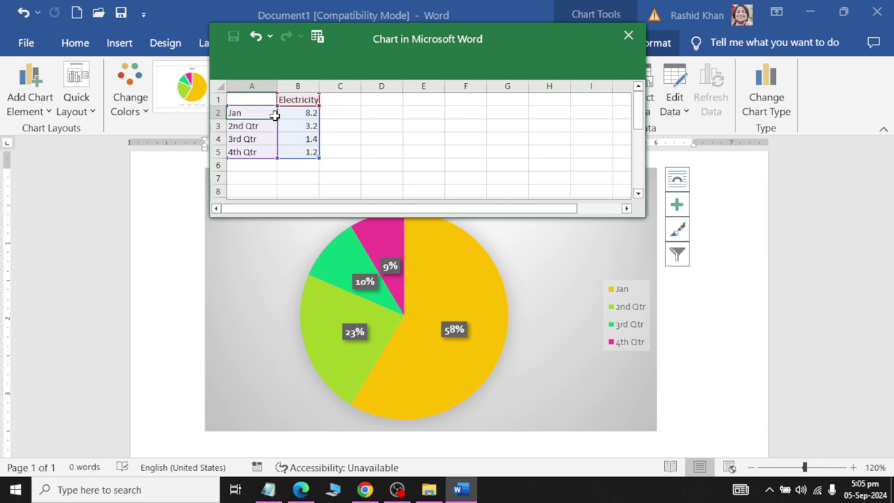
click(251, 125)
text(Feb)
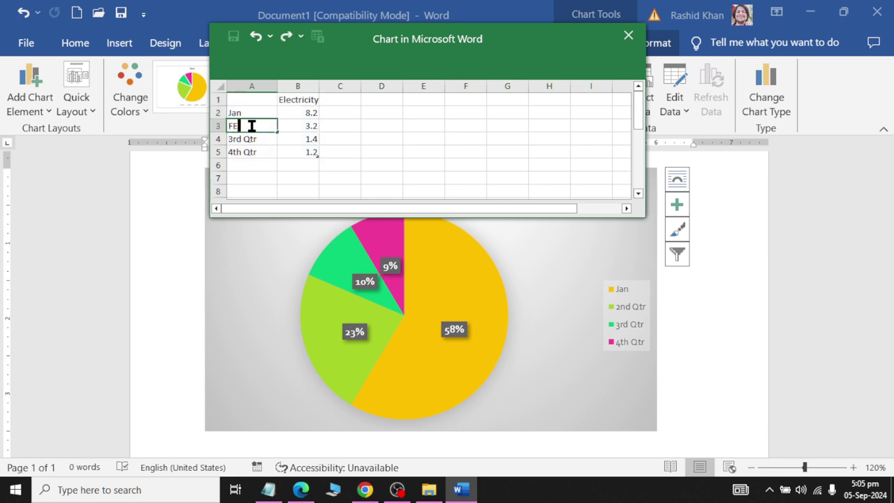
key(Return)
text(Mar)
key(Return)
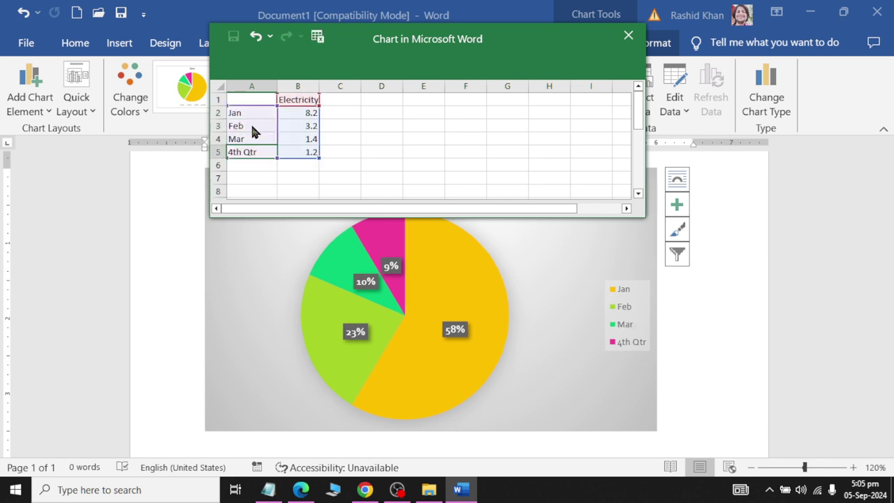
text(April)
key(Return)
text(May)
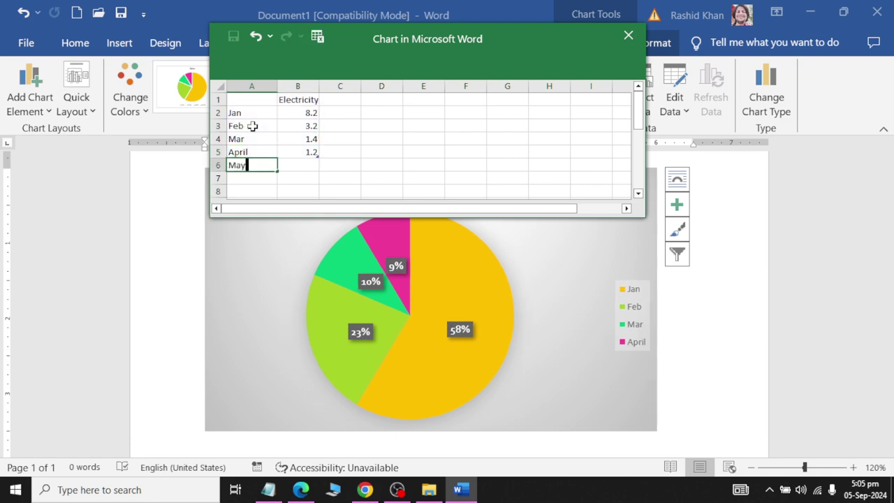
key(Return)
text(June)
key(Tab)
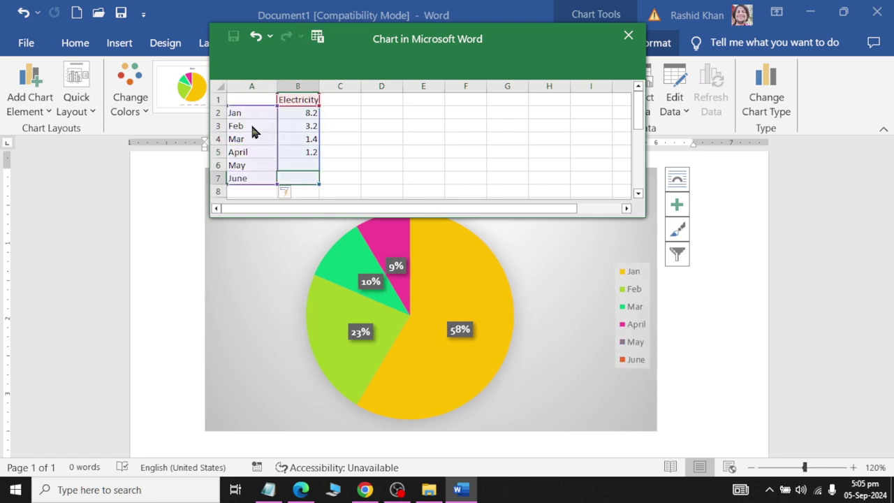
Enter the Electricity values 1200, 1500, 2800, 3500, 4500 and 5500 in B2:B7.
key(Up)
key(Up)
key(Up)
key(Up)
key(Up)
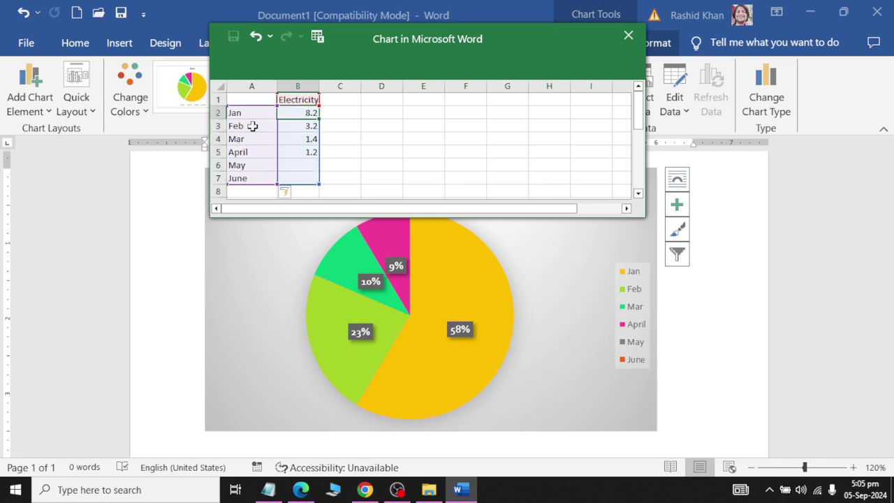
key(ctrl+z)
text(1200)
key(Return)
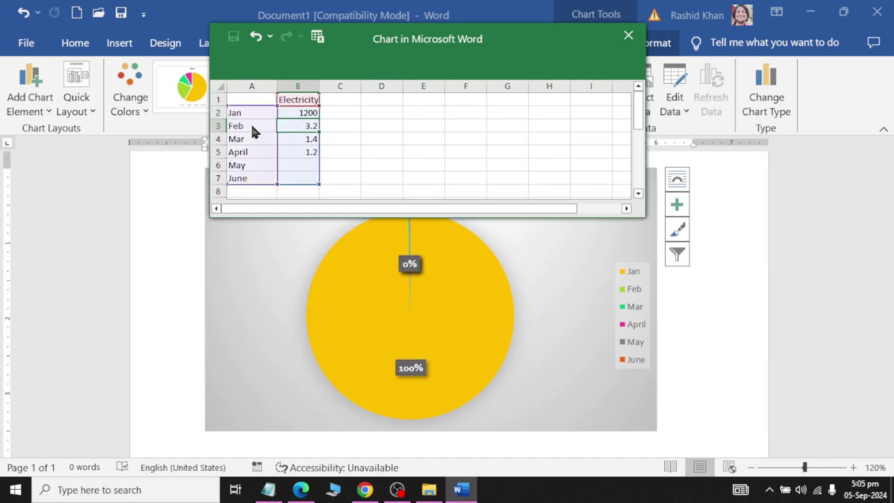
text(1500)
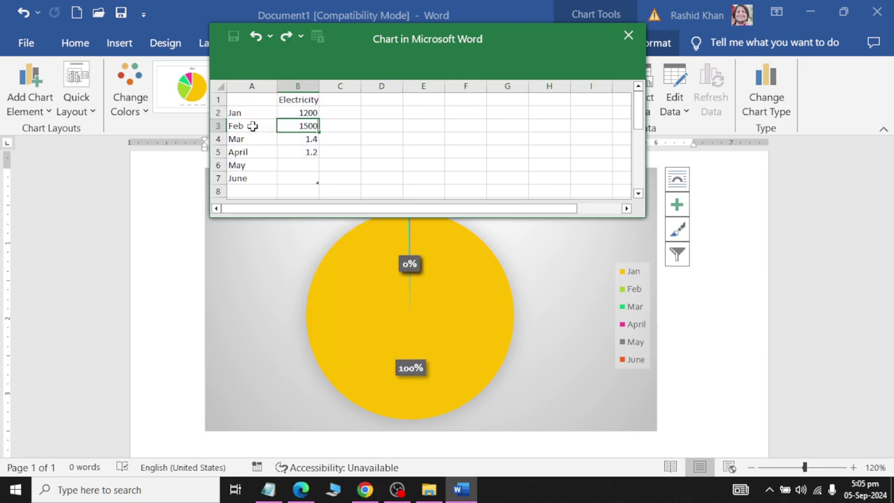
key(Return)
text(28)
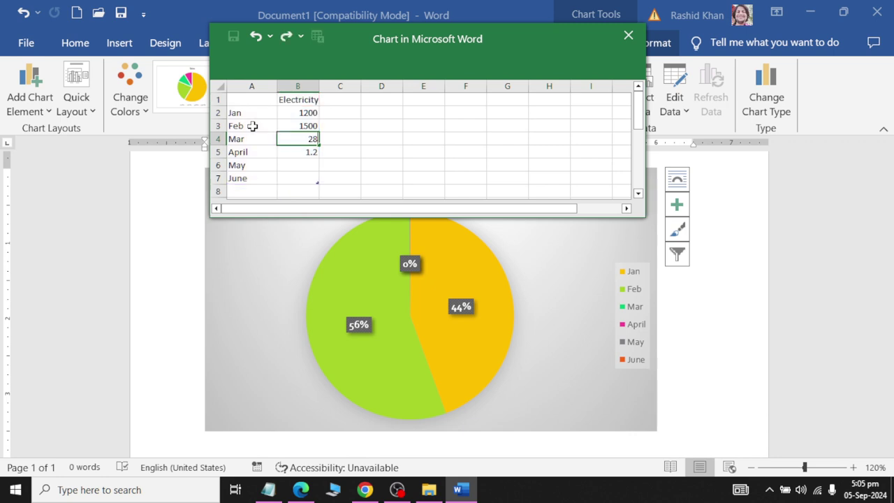
text(00)
key(Return)
text(350)
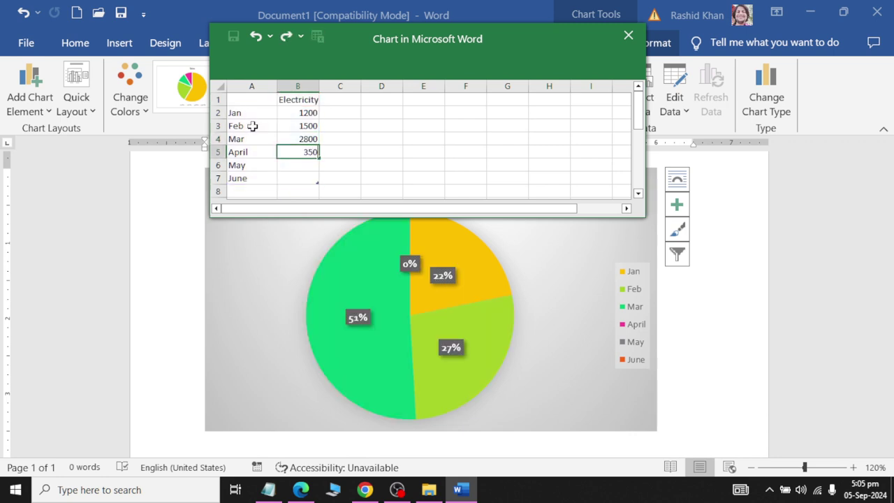
text(0)
key(Return)
text(4500)
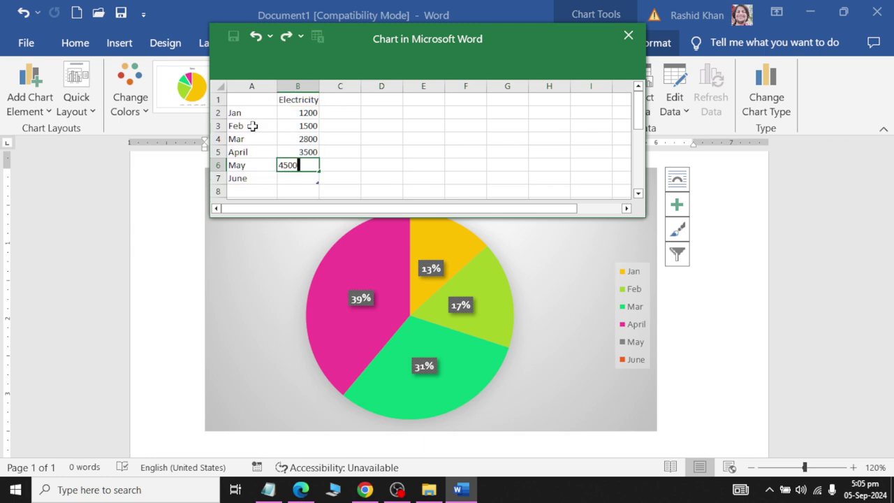
key(Return)
text(5500)
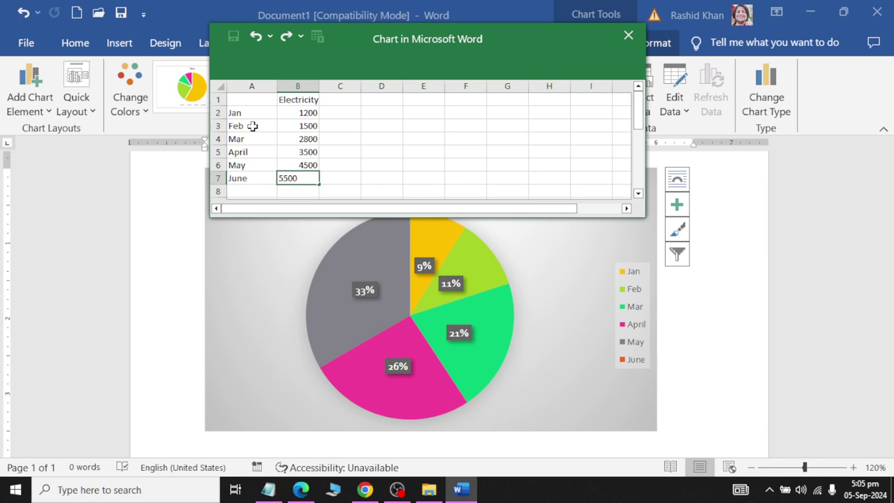
key(Up)
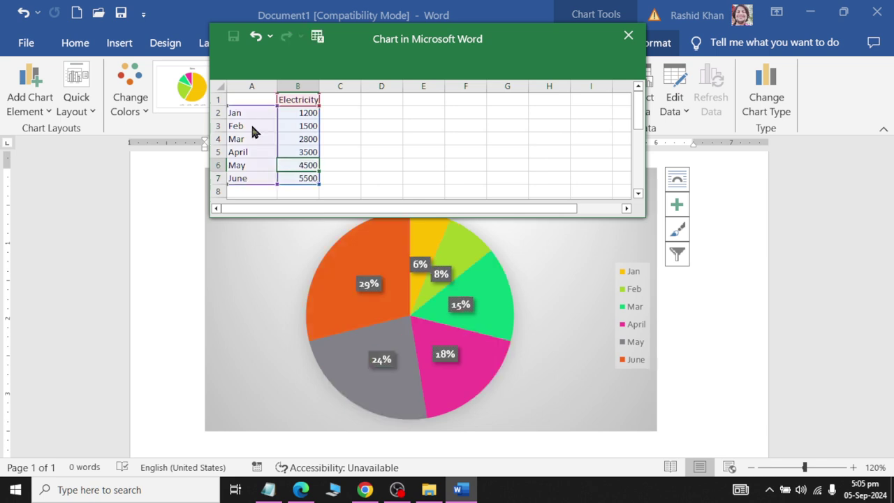
click(628, 35)
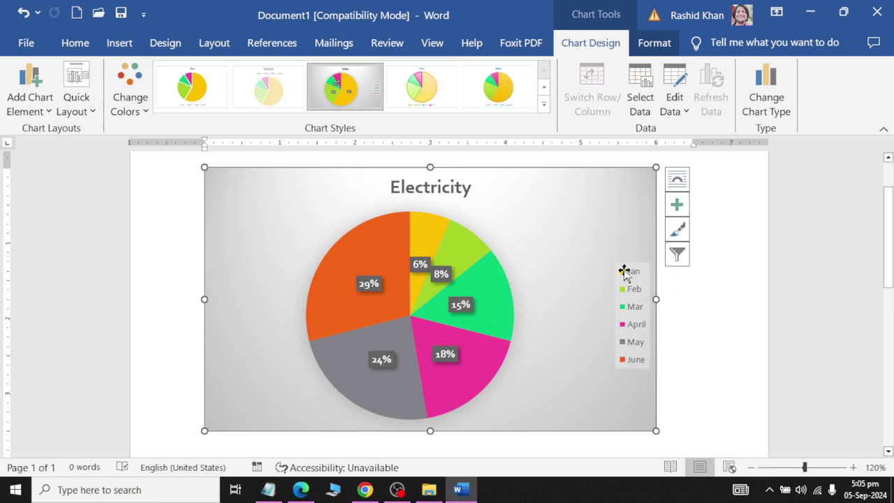
mouse_move(418, 228)
mouse_move(375, 244)
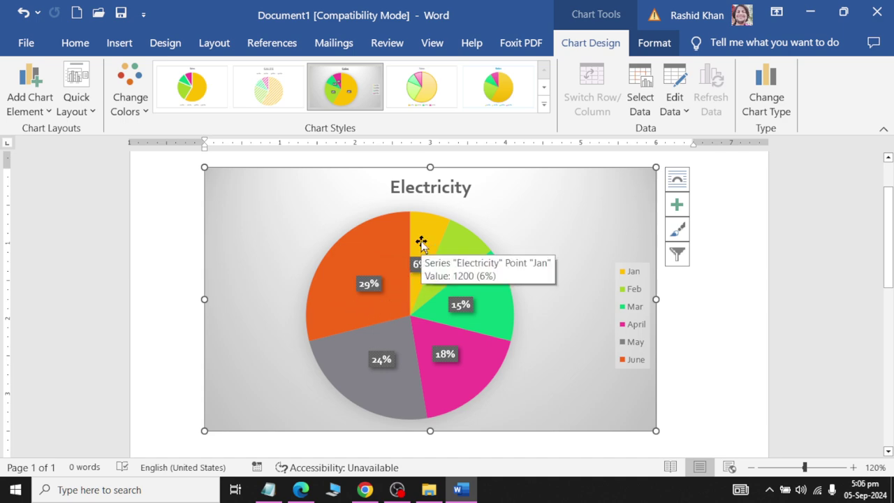
scroll(422, 243, down, 3)
scroll(421, 243, down, 2)
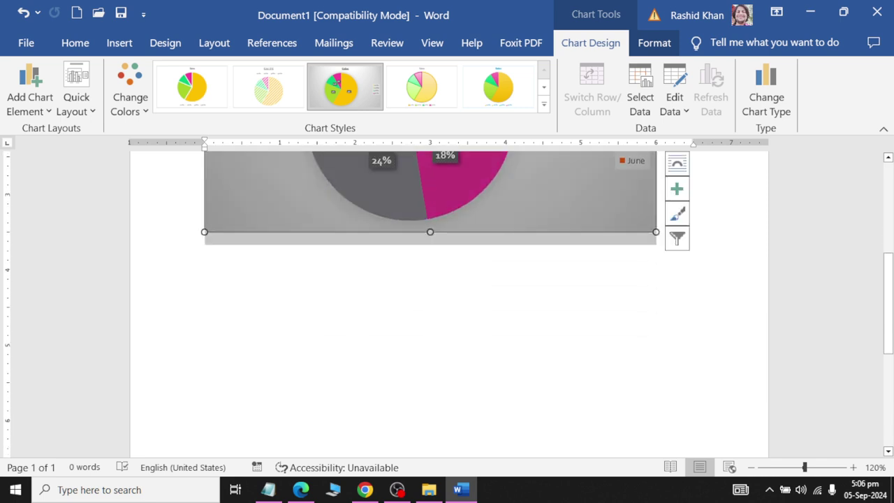
Insert a 3-D pie chart below the Electricity chart.
click(658, 227)
click(205, 278)
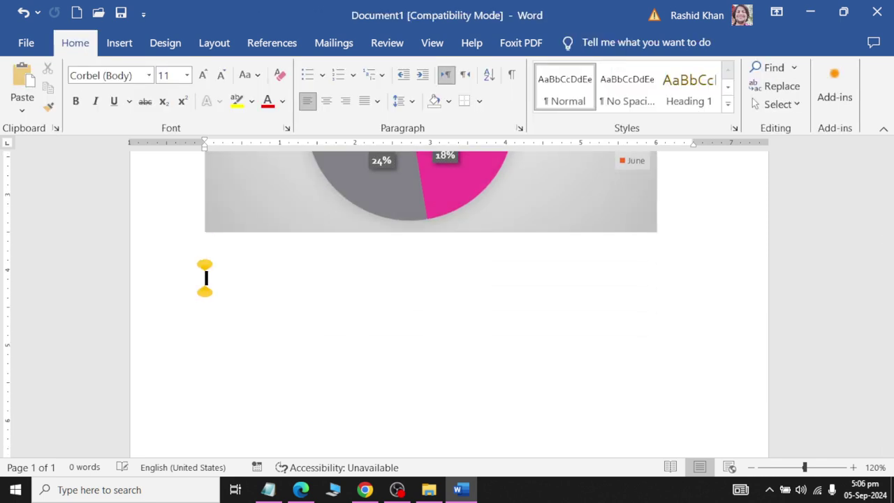
click(119, 42)
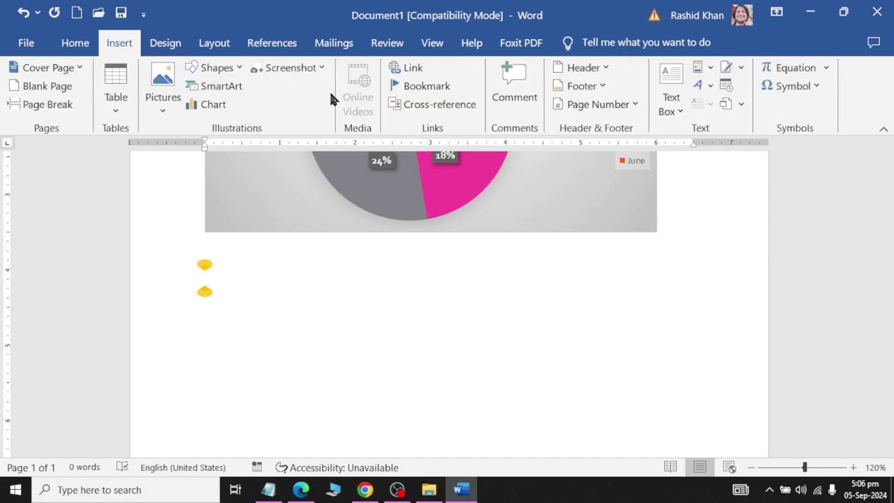
click(213, 104)
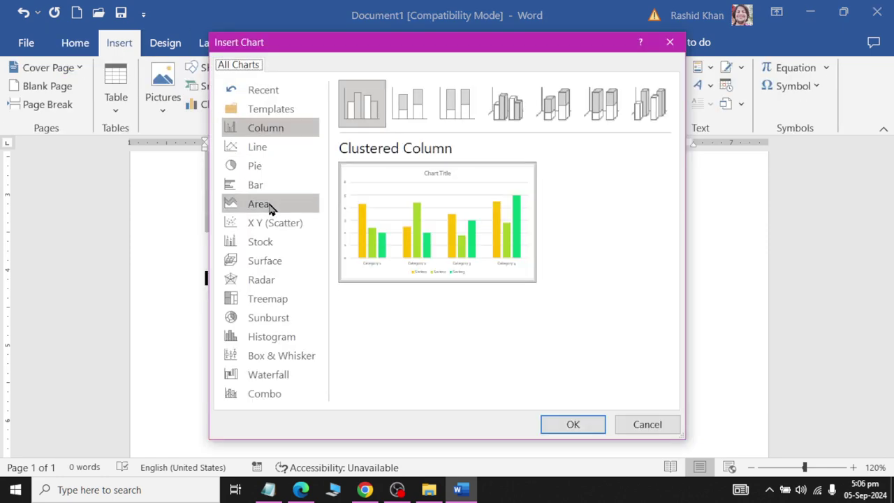
click(257, 166)
click(398, 111)
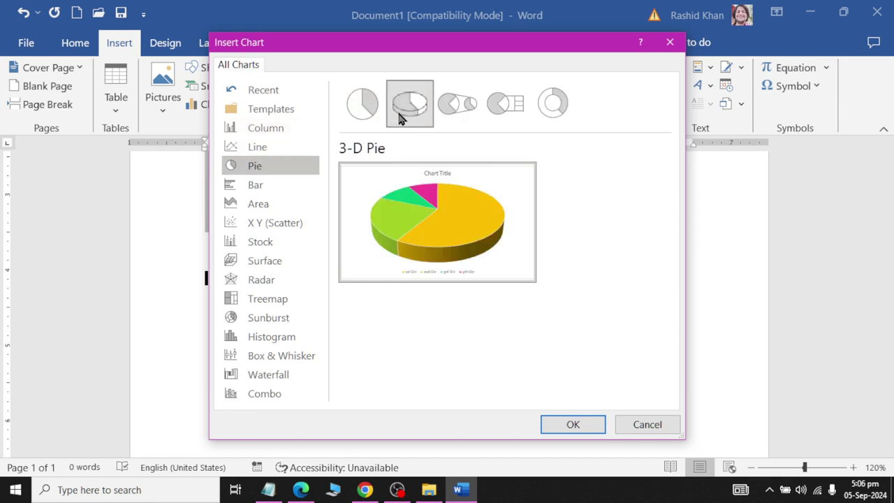
click(552, 426)
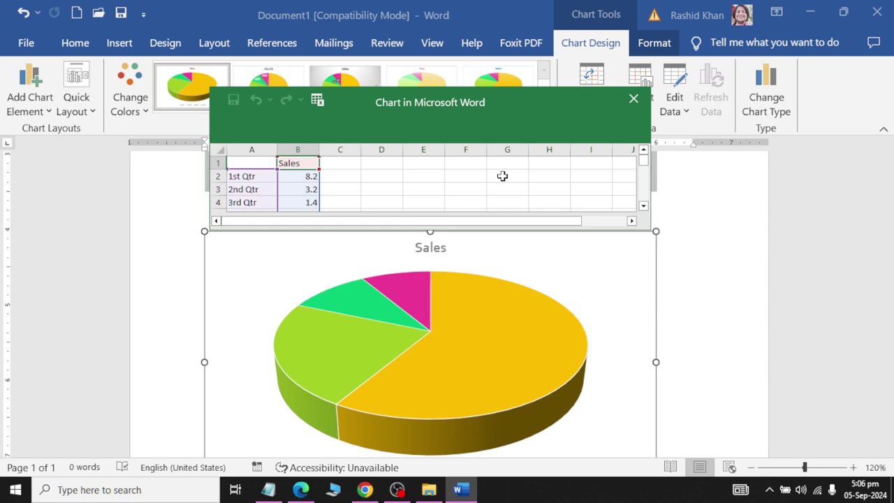
Name the series Virat and label the categories 1st ODI, 2nd ODI and 3rd ODI.
text(Virat)
key(Return)
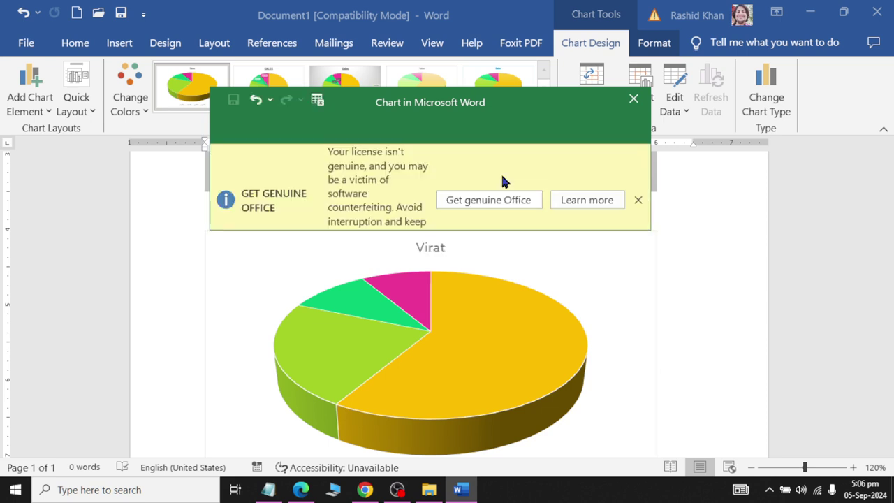
click(637, 201)
click(257, 176)
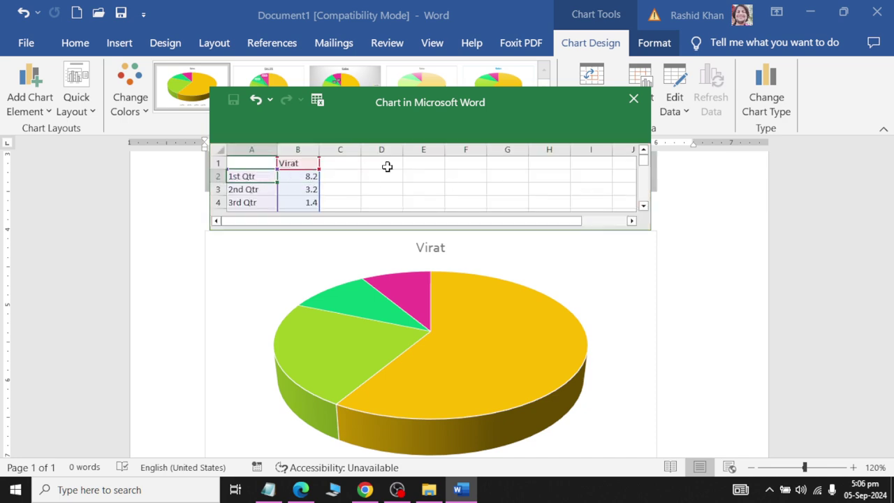
text(1st)
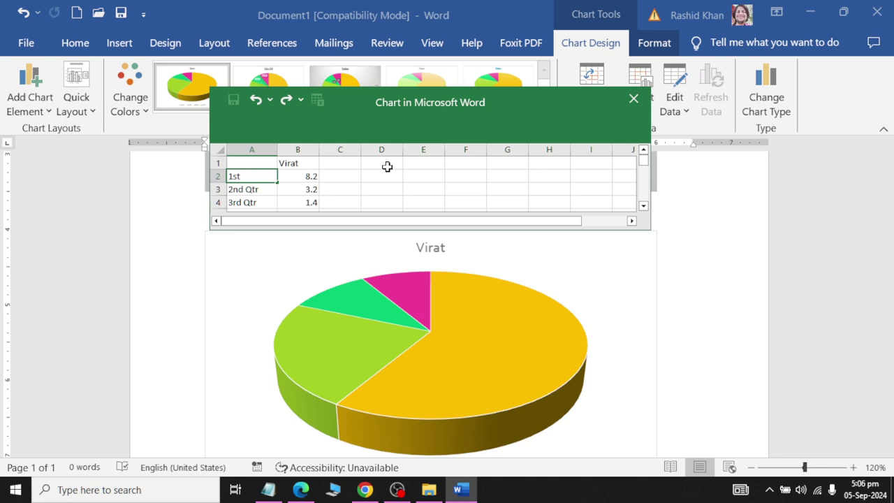
text( ODI)
key(Return)
text(2nd)
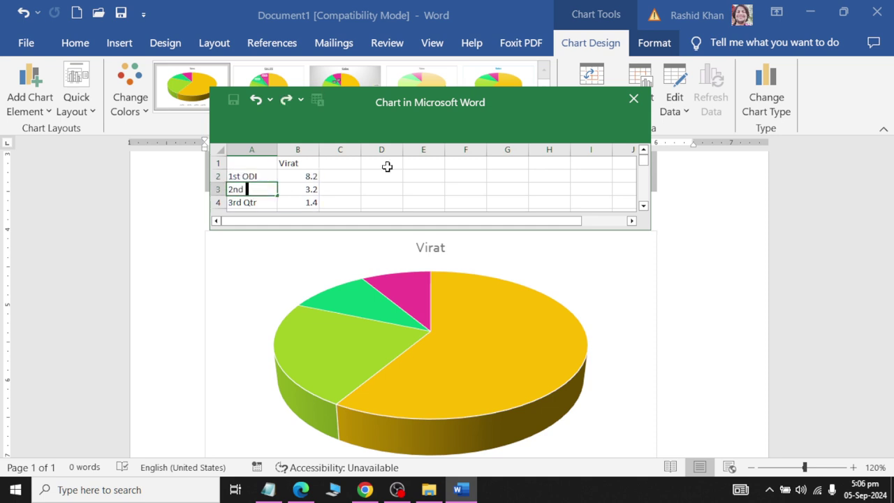
text(I)
key(Return)
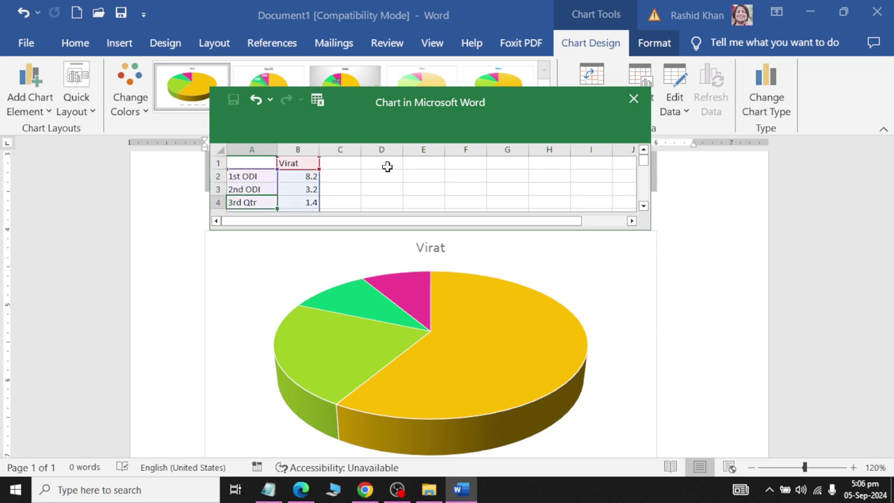
text(3)
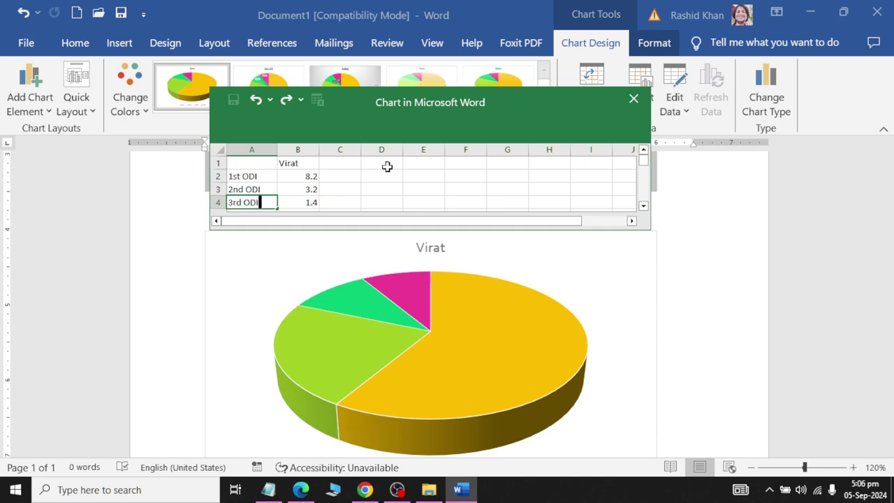
key(Return)
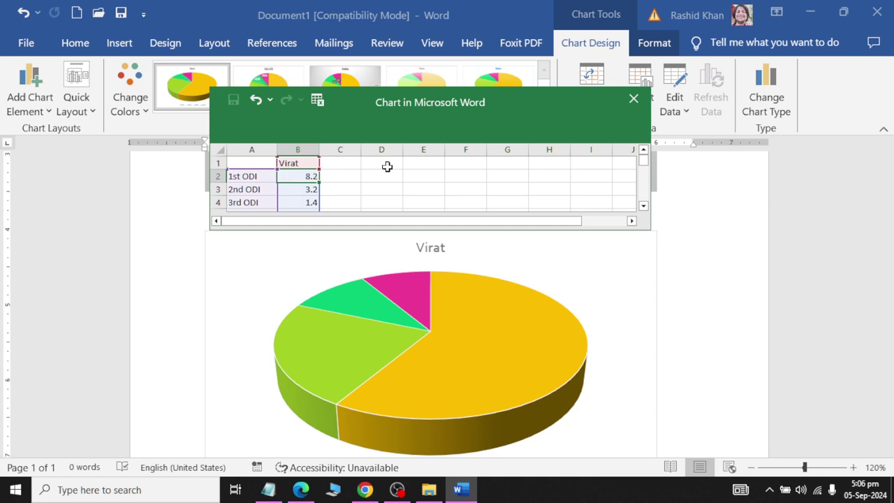
Enter the ODI values 270, 140 and 225, then close the data sheet.
text(270)
key(Return)
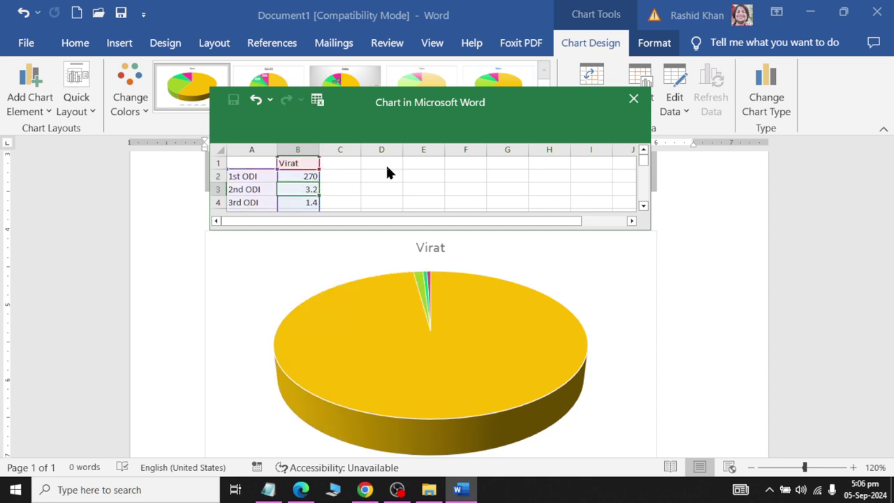
text(140)
key(Return)
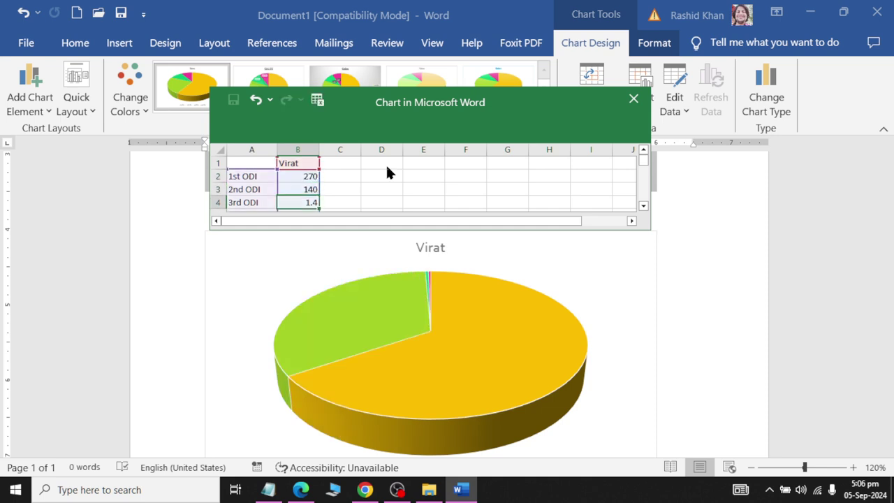
text(225)
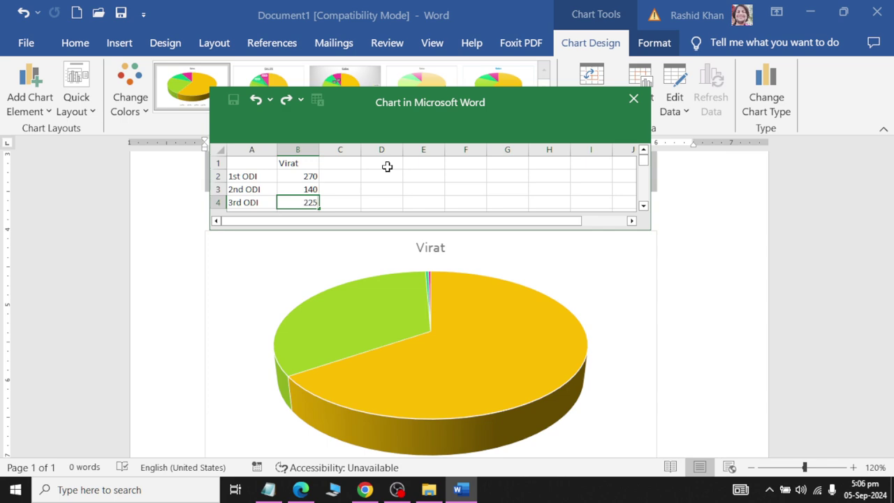
key(Return)
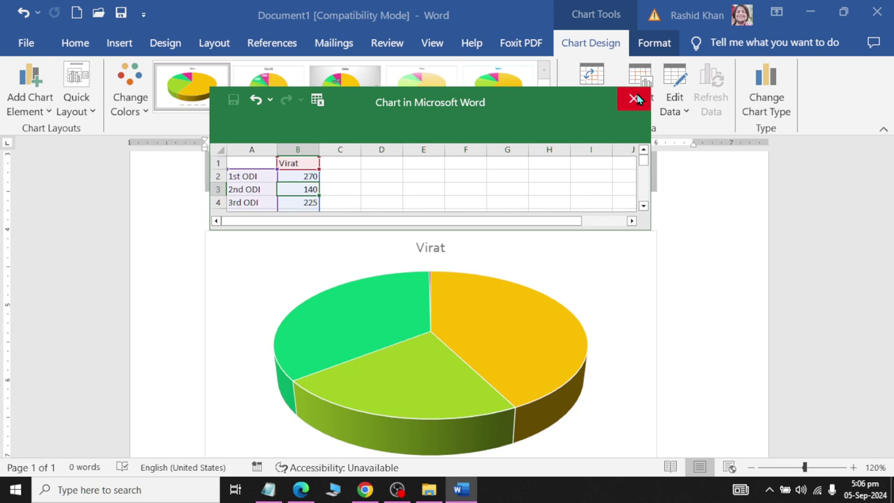
click(634, 99)
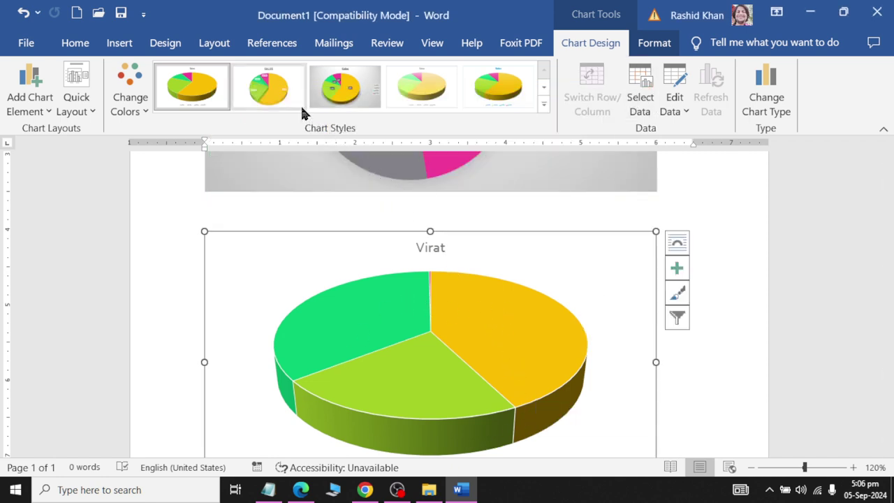
Give the Virat chart the second chart style and a Quick Layout with percentage labels and a legend.
click(277, 95)
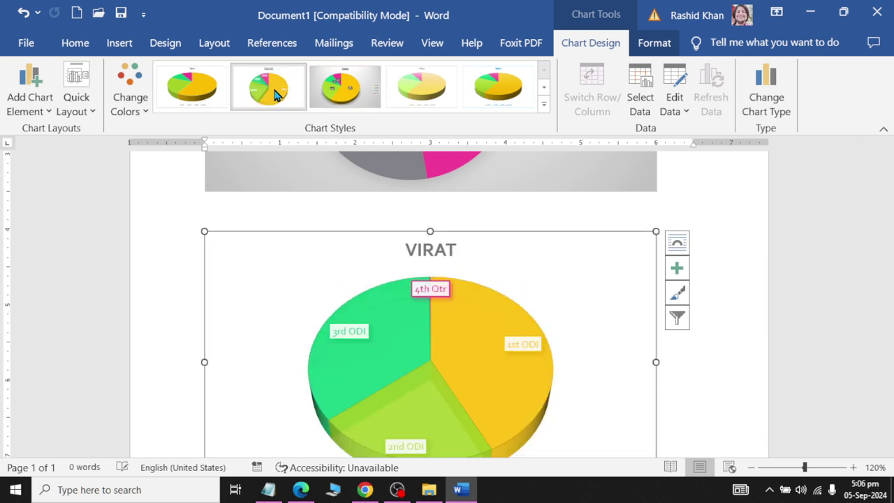
scroll(419, 230, down, 1)
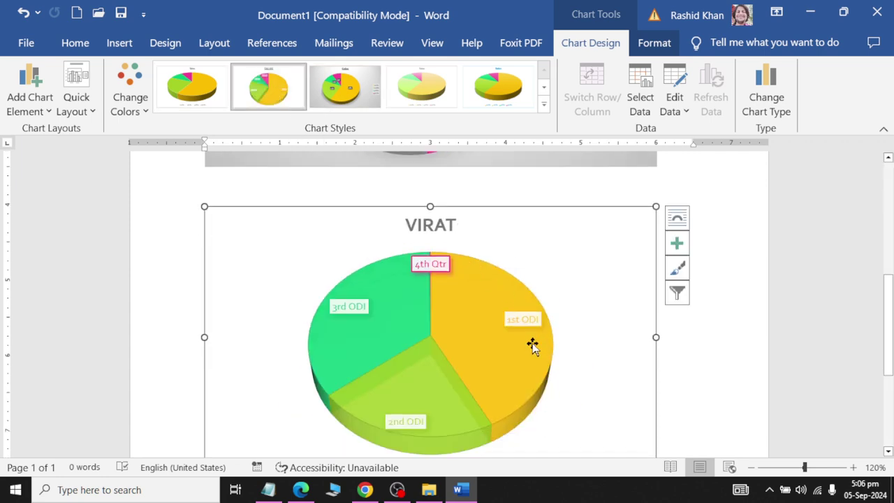
mouse_move(532, 367)
click(82, 115)
click(167, 198)
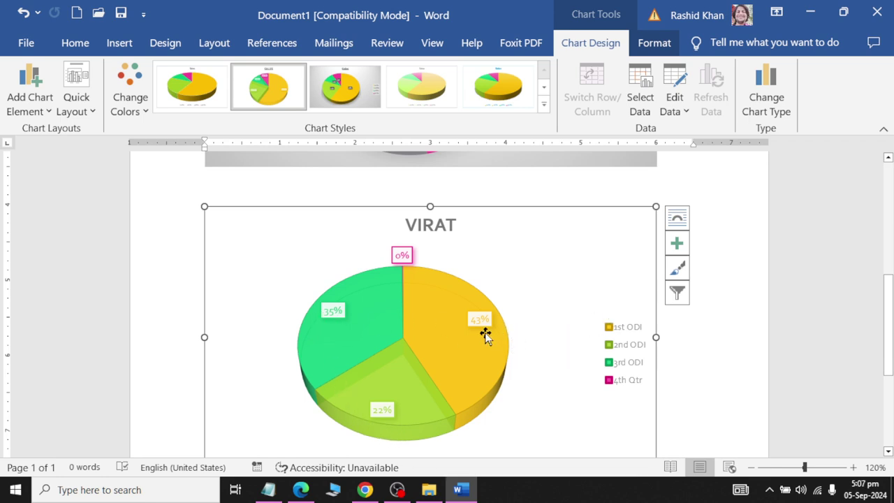
mouse_move(486, 335)
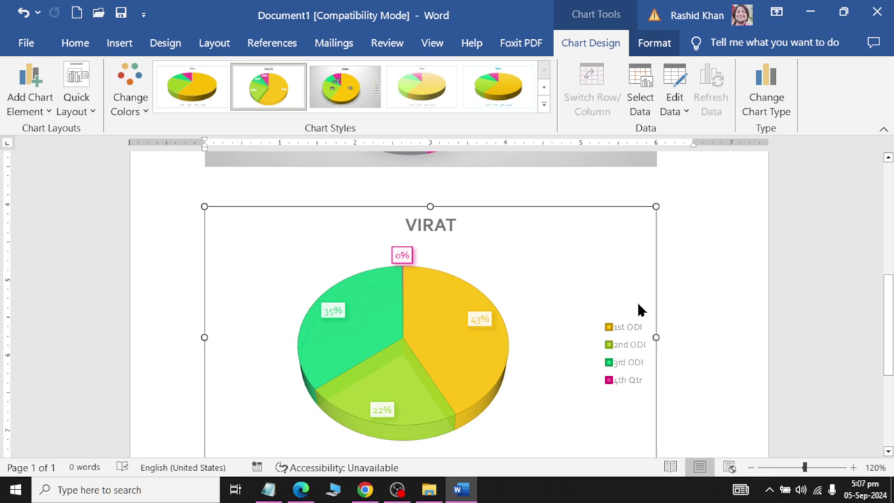
scroll(633, 338, down, 3)
Add an empty line after the Virat chart and insert a blank page.
click(676, 353)
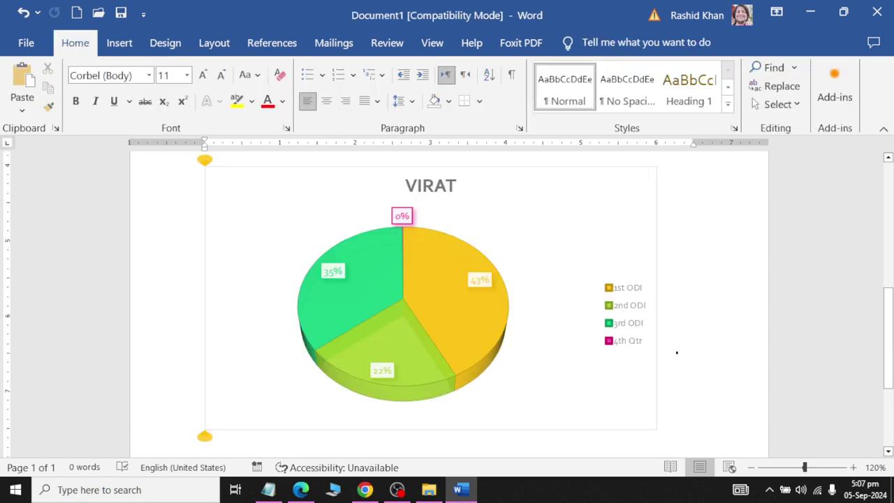
scroll(677, 353, up, 1)
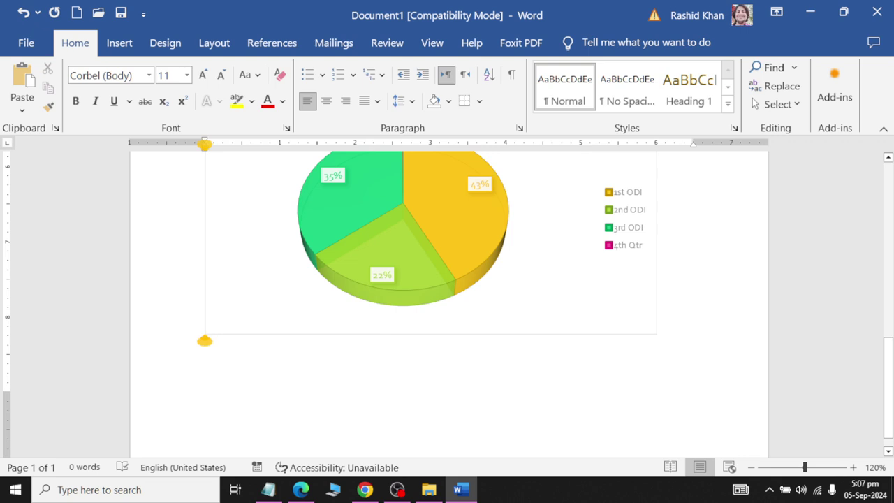
key(End)
key(Return)
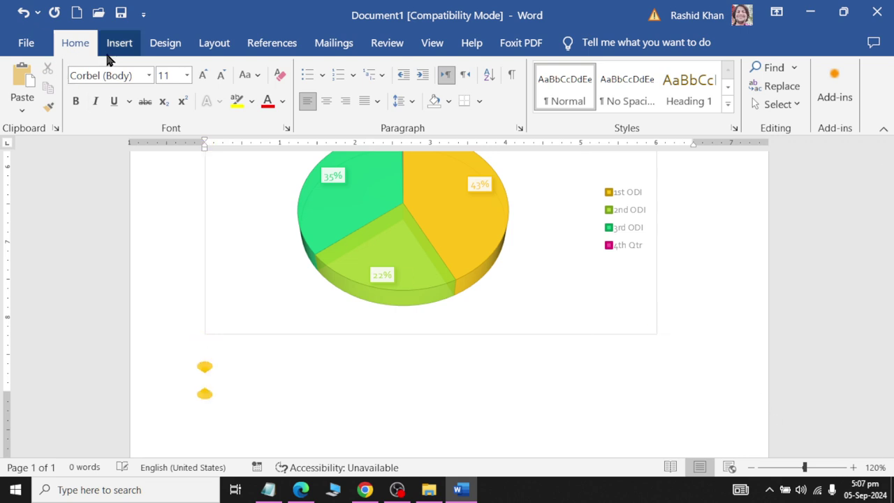
click(105, 43)
click(35, 85)
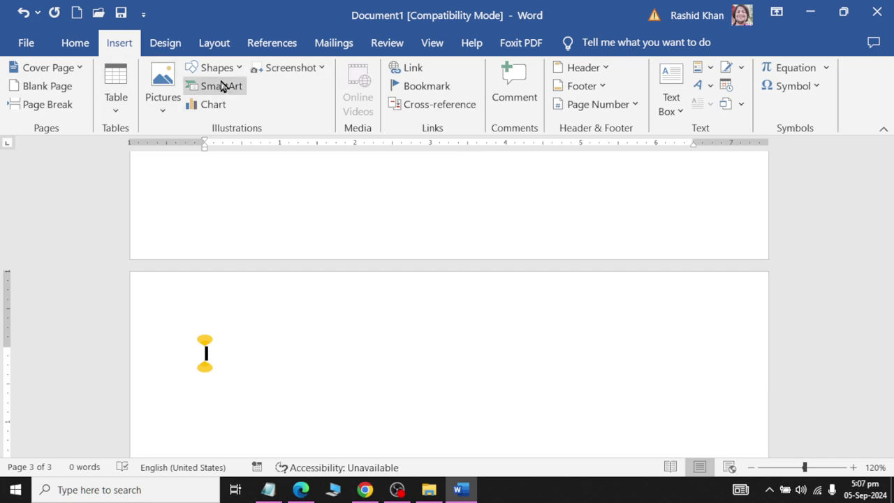
Insert a Pie of Pie chart with the default 1st–4th Qtr Sales data on page 3.
click(222, 106)
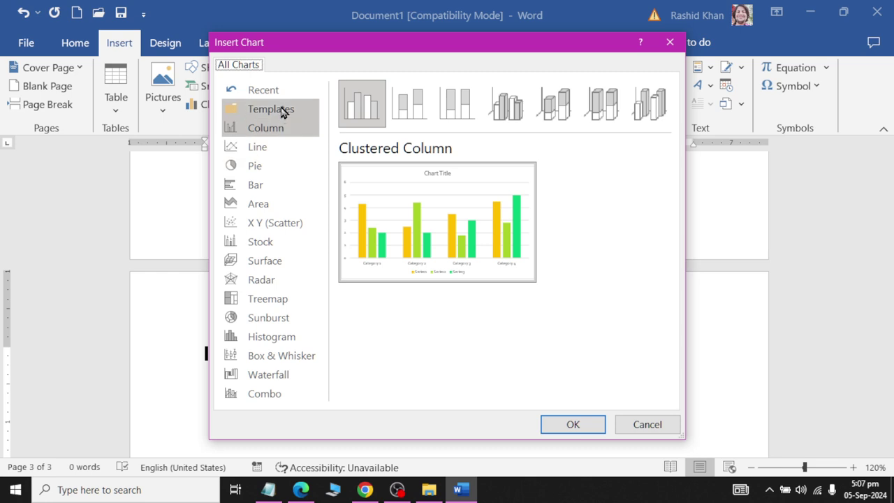
click(277, 166)
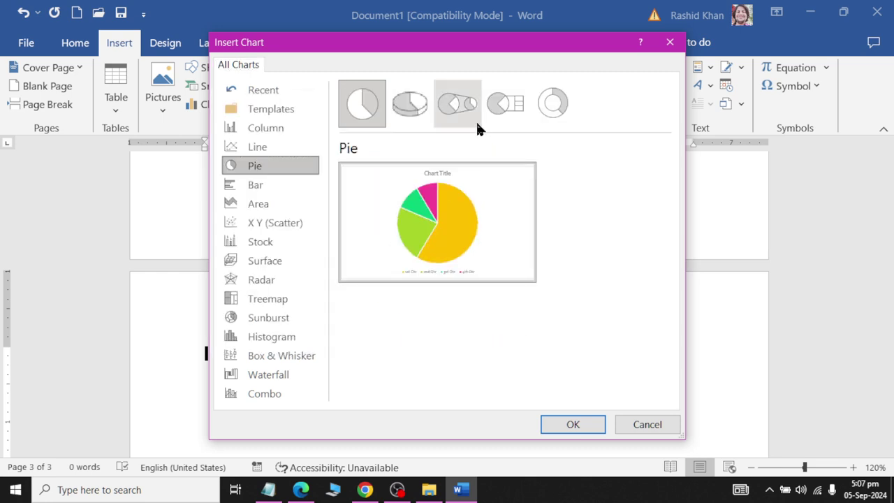
click(455, 112)
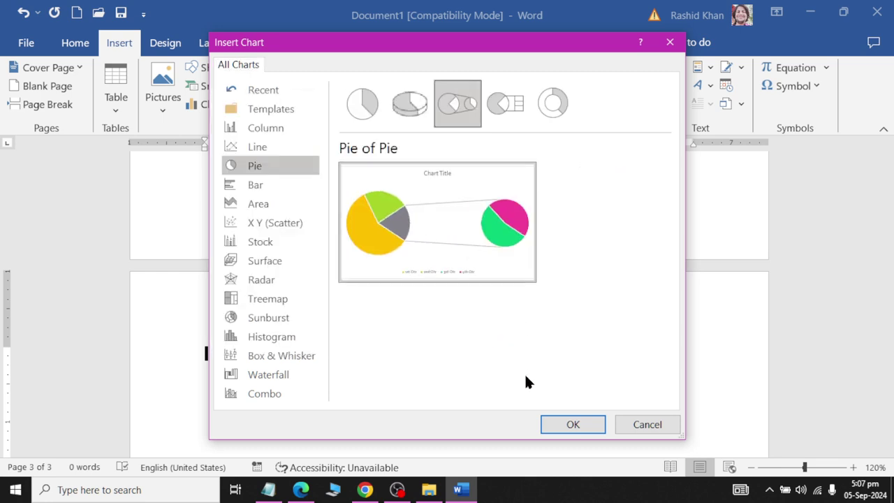
click(569, 422)
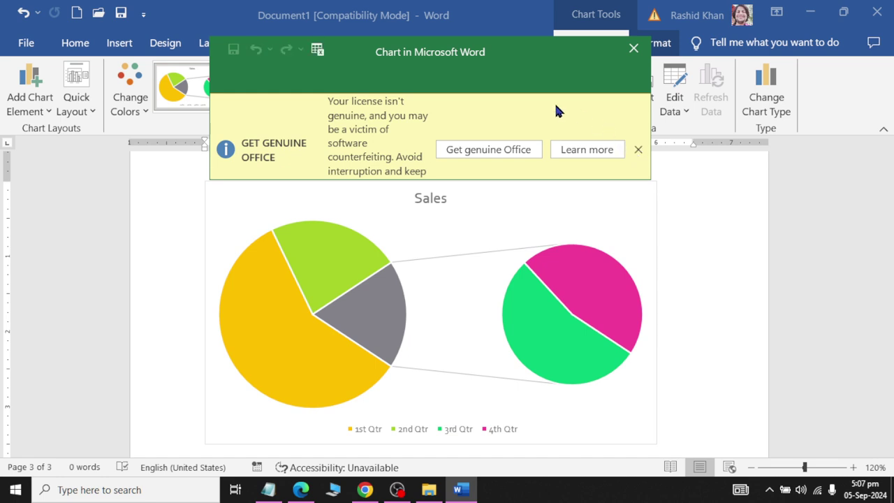
Name the series Austrailia and label the categories Match 1 through Match 5.
click(637, 151)
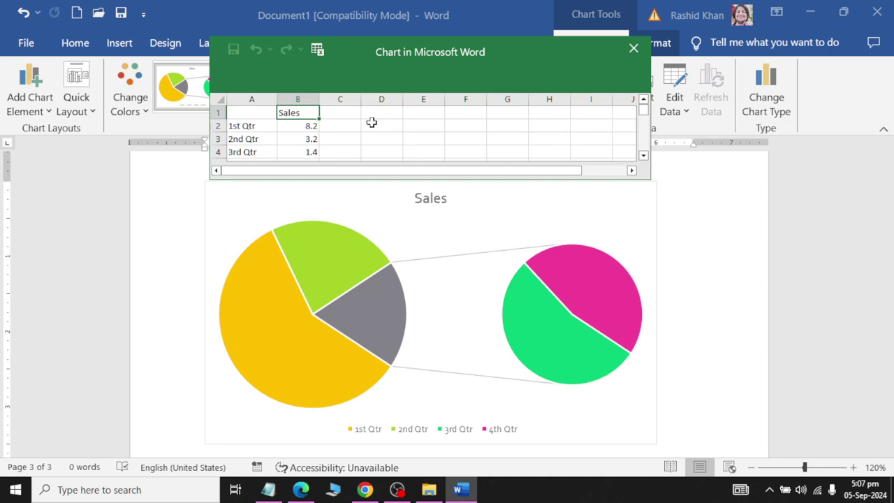
text(Austr)
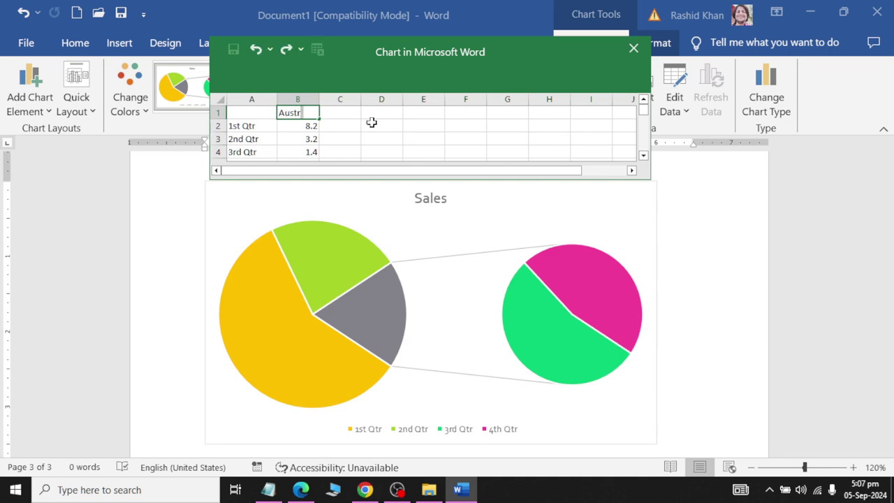
text(ailia)
key(Return)
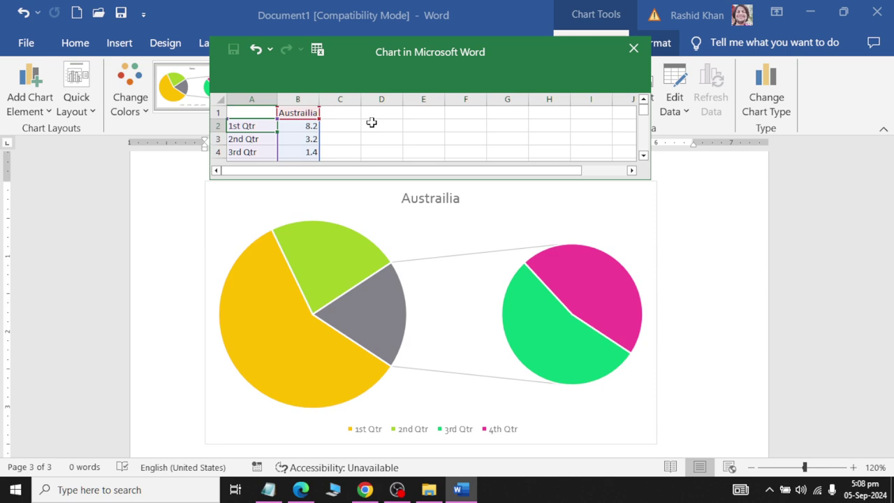
text(Match 1)
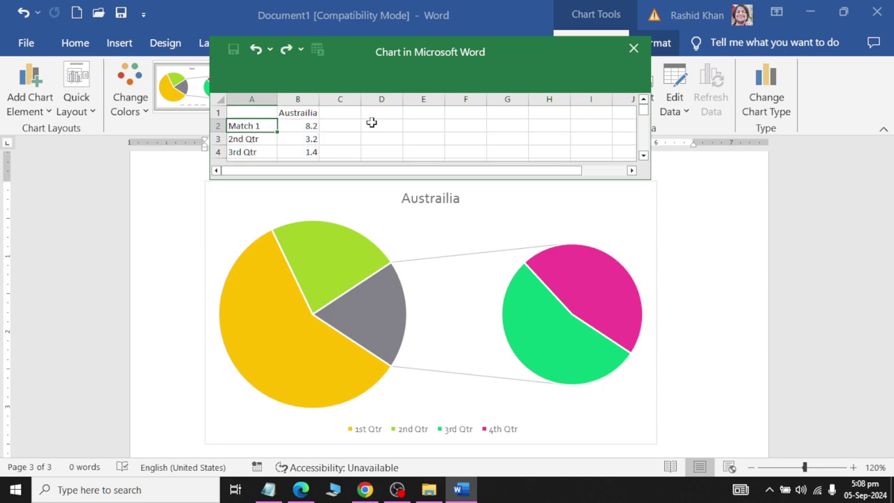
key(Return)
text(Match 2)
key(Return)
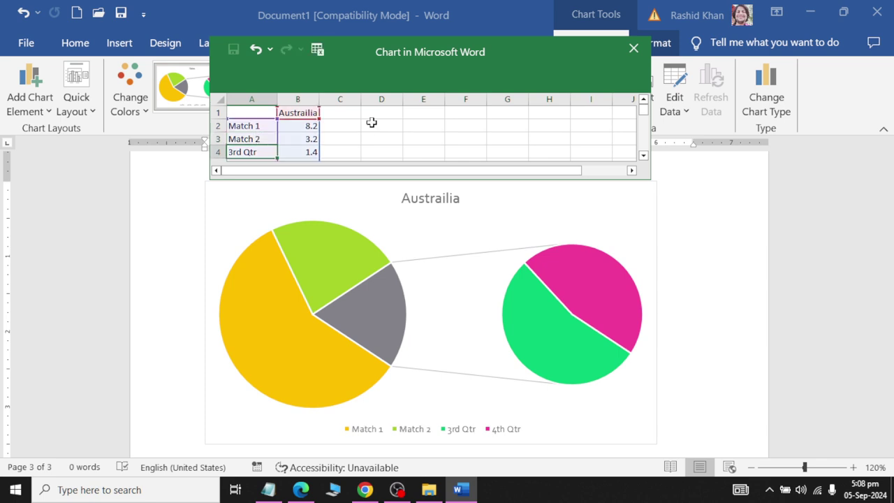
text(Match 3)
key(Return)
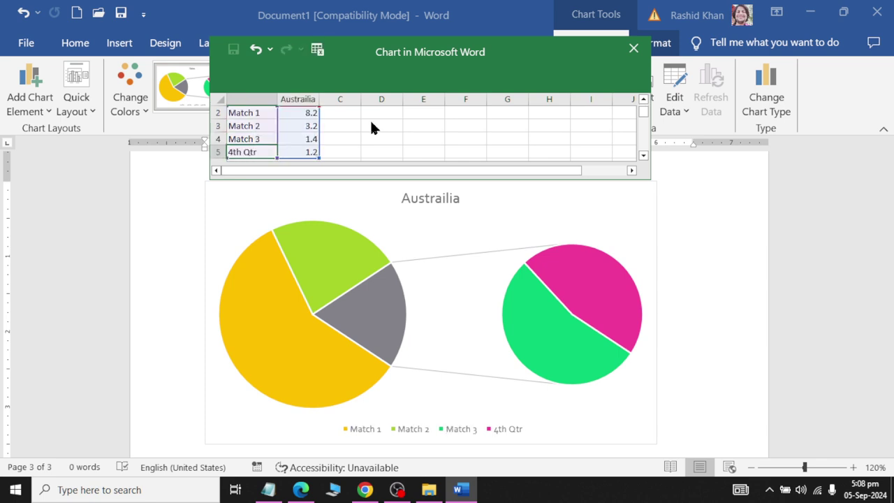
text(Match 4)
key(Return)
text(M)
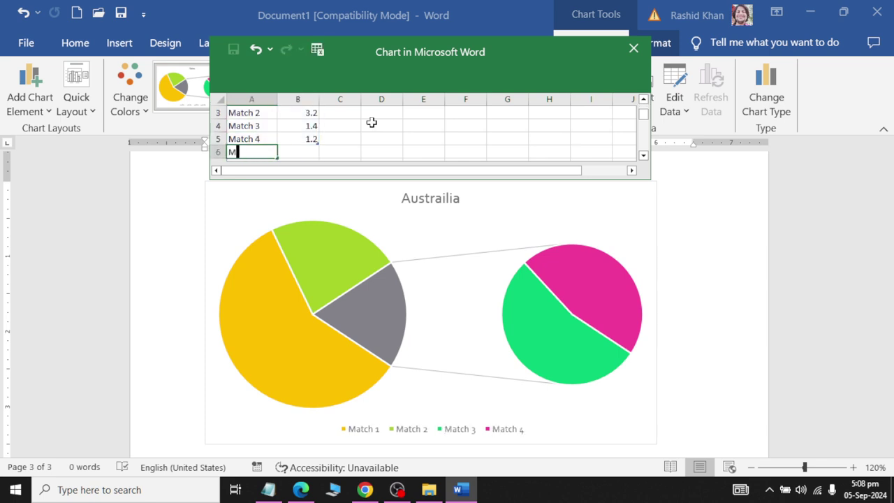
text(atch 5)
key(Return)
Enter the Match values 333, 280, 190, 343 and 230, then close the data sheet.
key(Up)
key(Up)
key(Up)
key(Up)
key(Up)
key(Up)
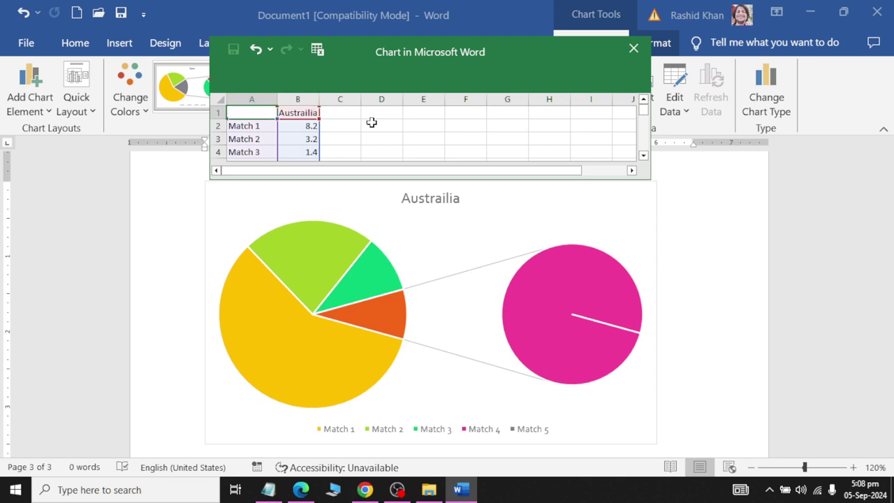
key(Down)
key(Right)
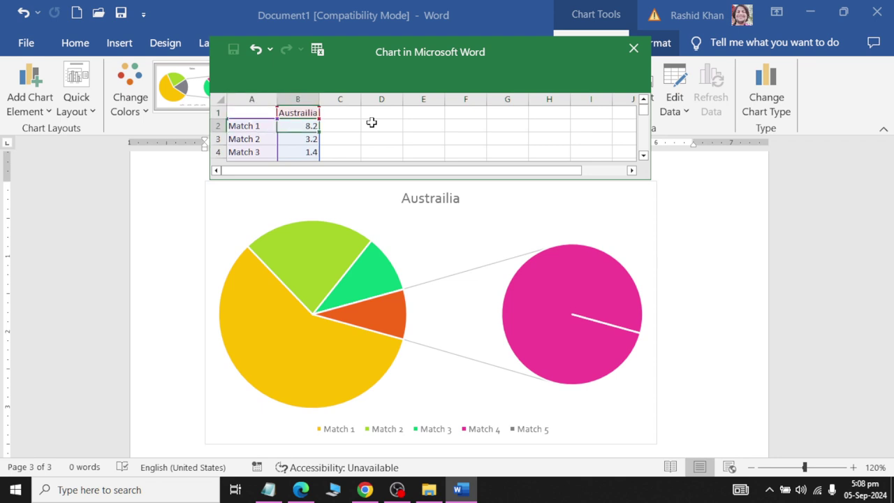
text(333)
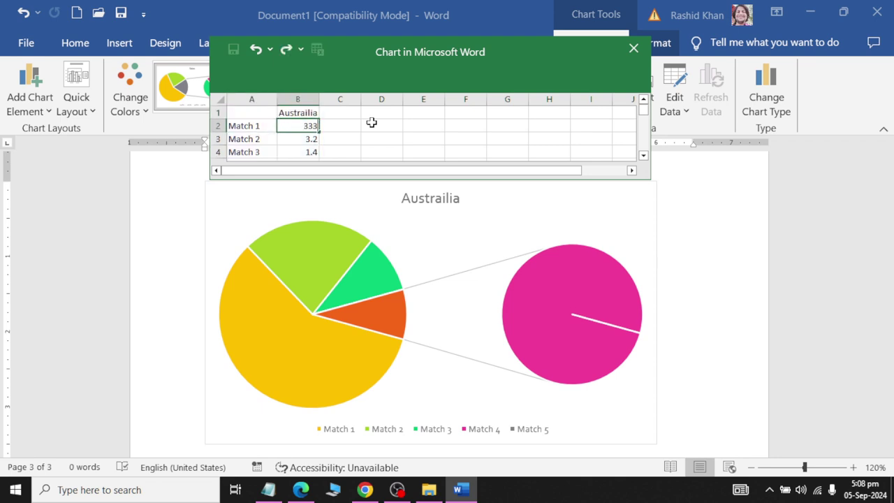
key(Return)
text(2)
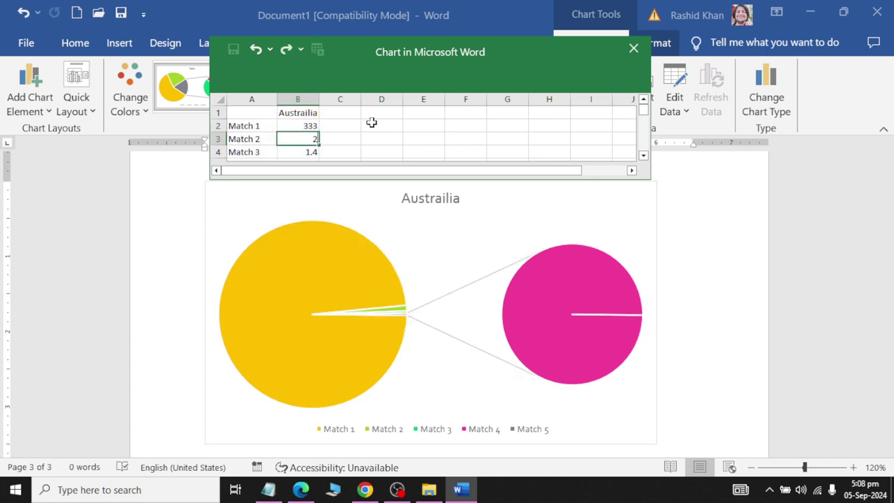
text(80)
key(Return)
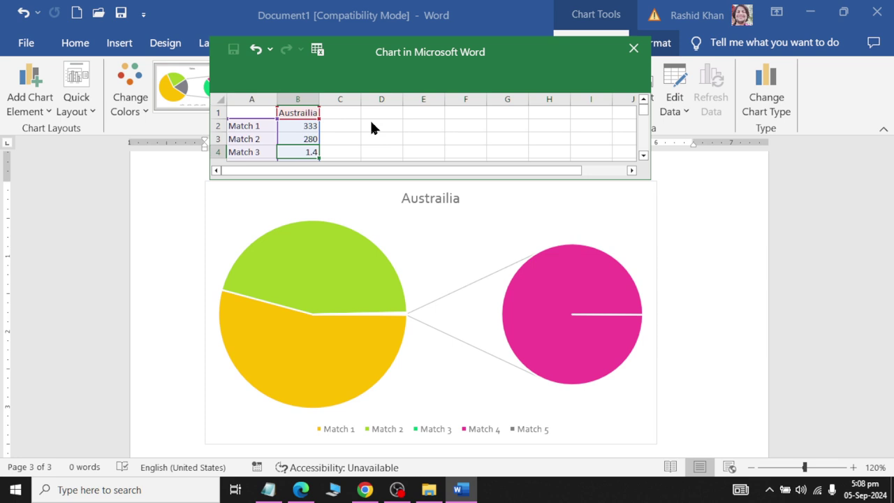
text(190)
key(Return)
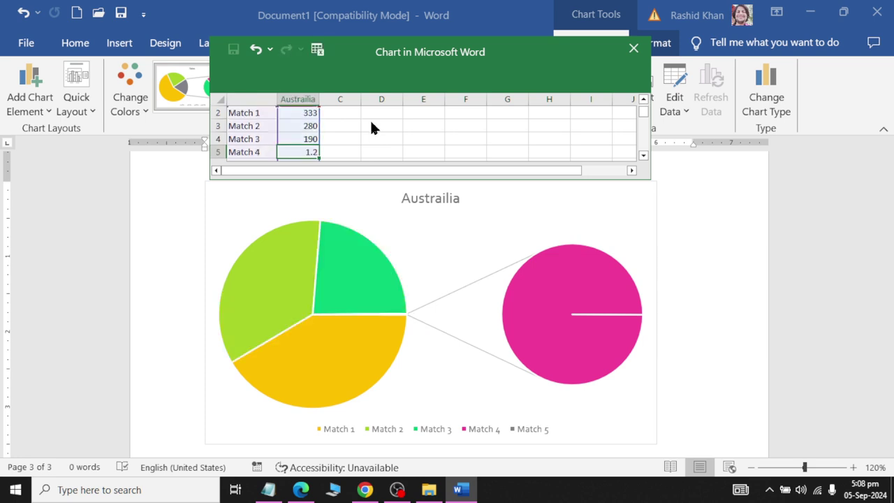
text(343)
key(Return)
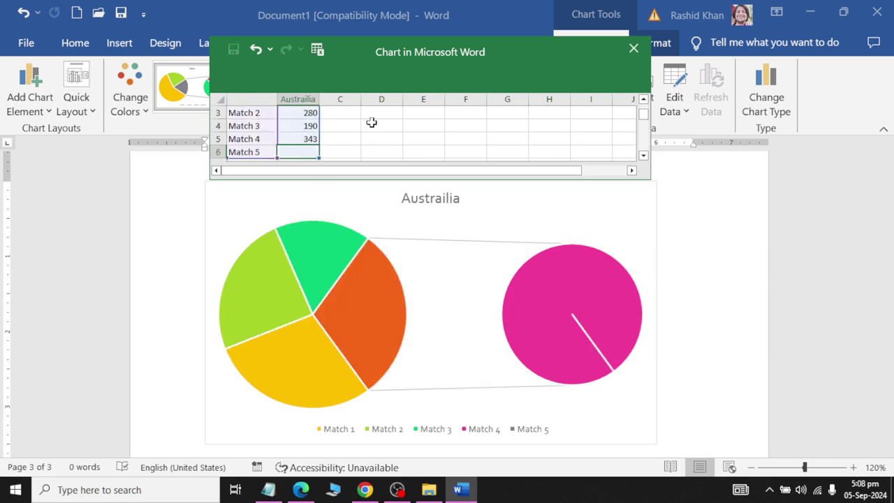
text(230)
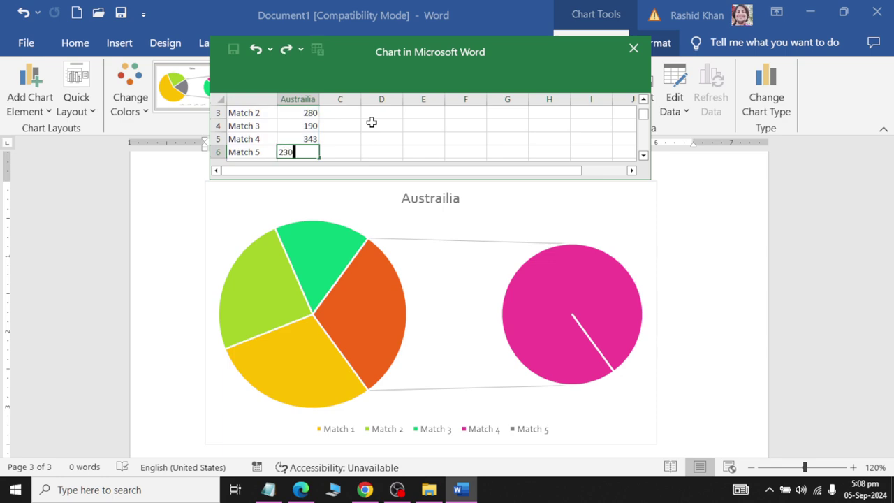
key(Up)
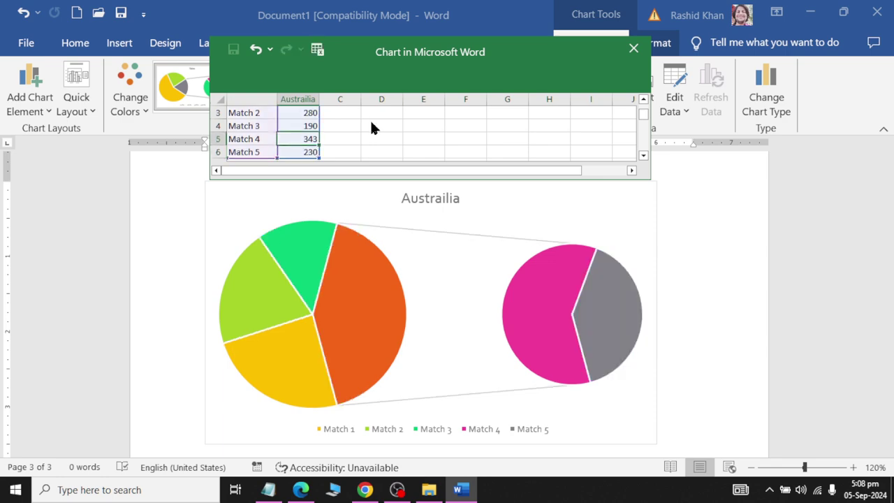
click(633, 48)
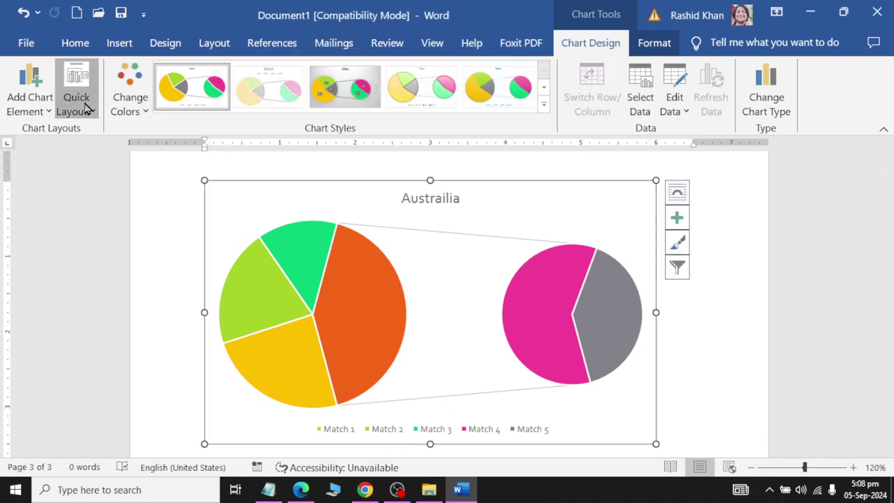
Apply the third chart style, a grey gradient with percentage labels, to the Austrailia chart.
click(83, 106)
click(131, 105)
click(132, 105)
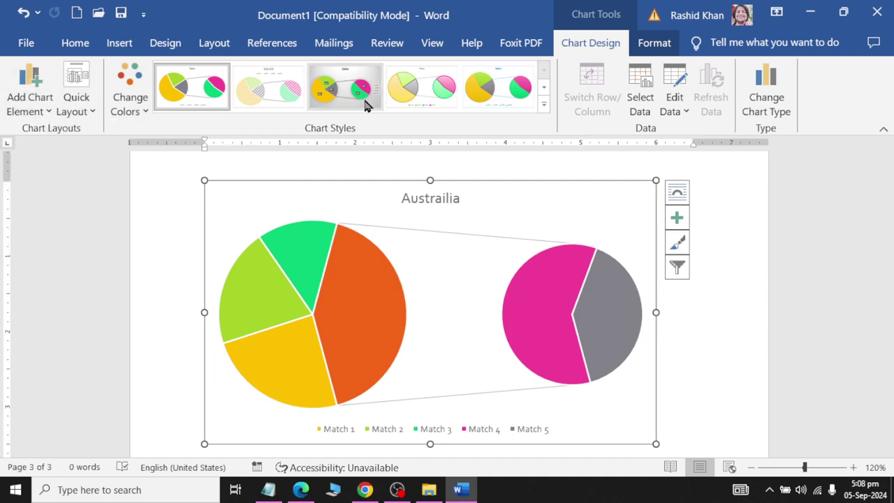
click(346, 90)
scroll(489, 215, down, 1)
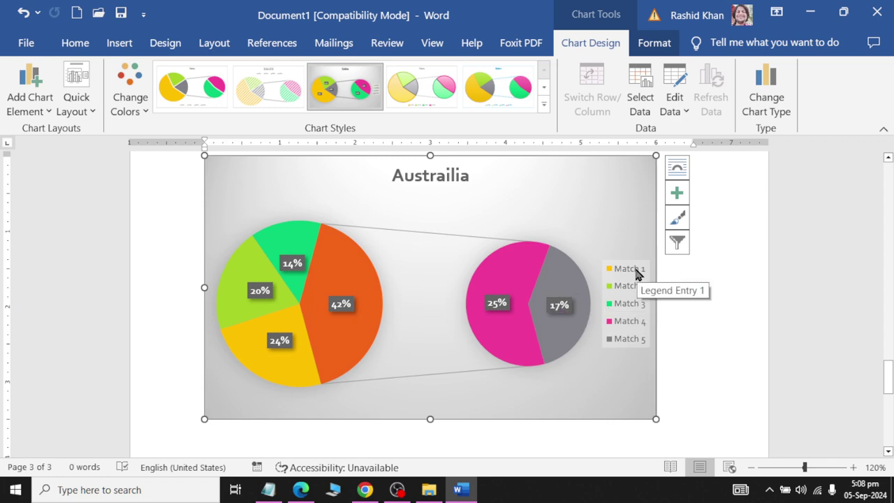
mouse_move(280, 360)
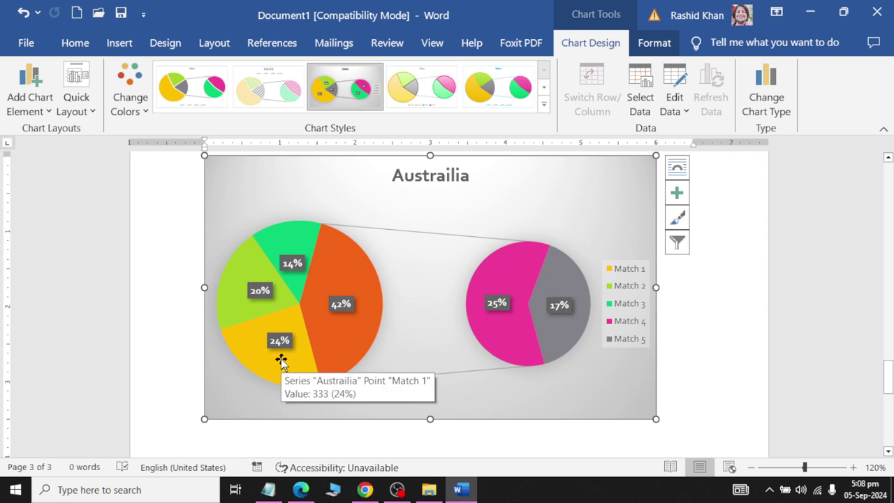
mouse_move(239, 294)
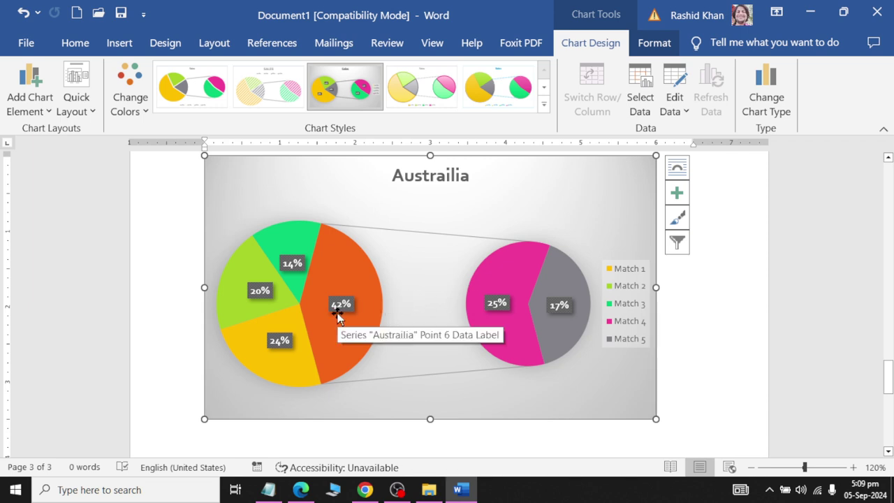
mouse_move(315, 232)
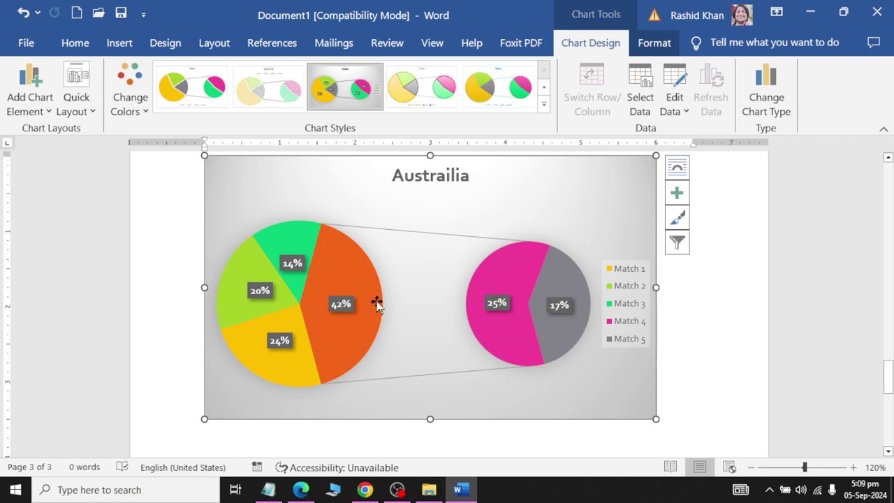
mouse_move(540, 270)
Insert a Doughnut chart with default Sales data on the line below the Austrailia chart.
click(657, 424)
click(205, 439)
scroll(205, 439, down, 1)
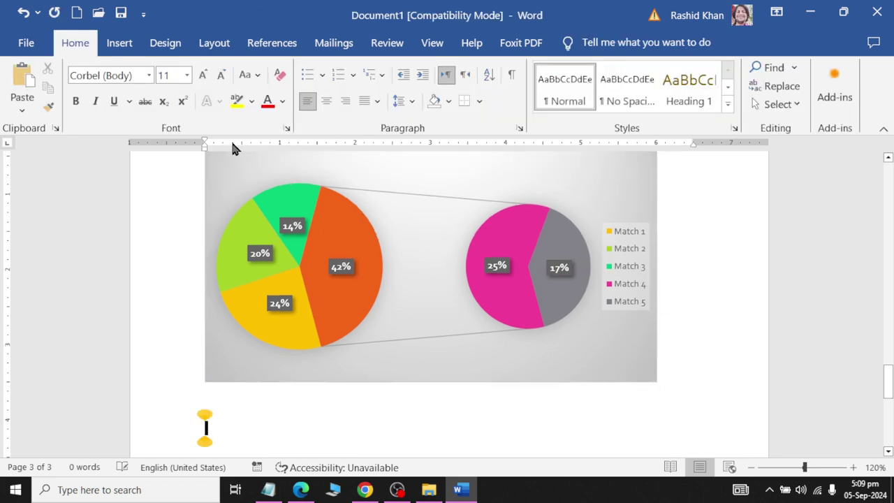
click(120, 43)
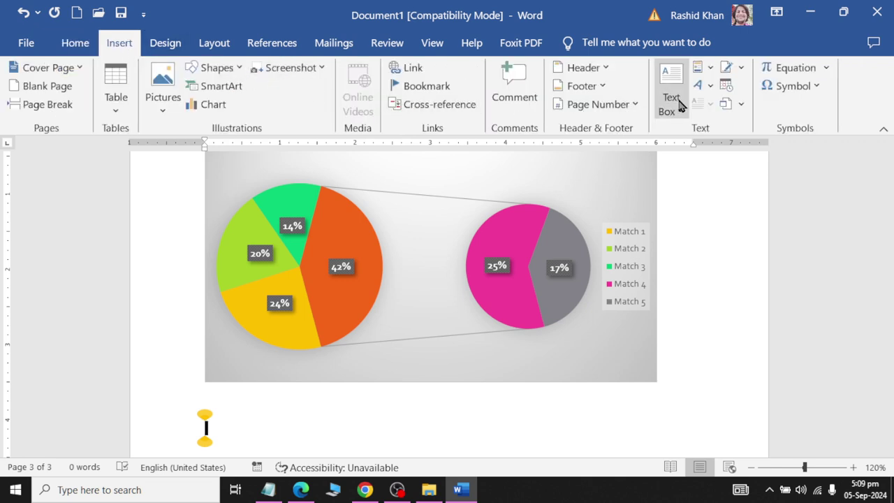
click(211, 104)
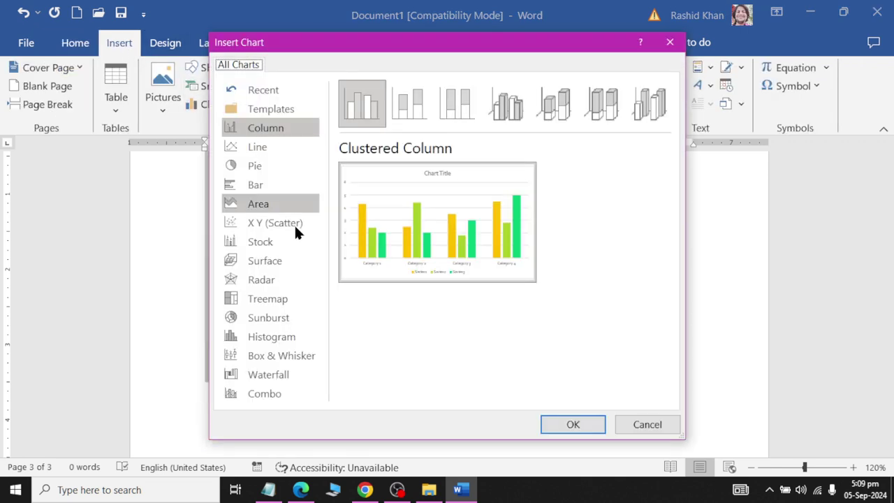
click(272, 166)
click(552, 106)
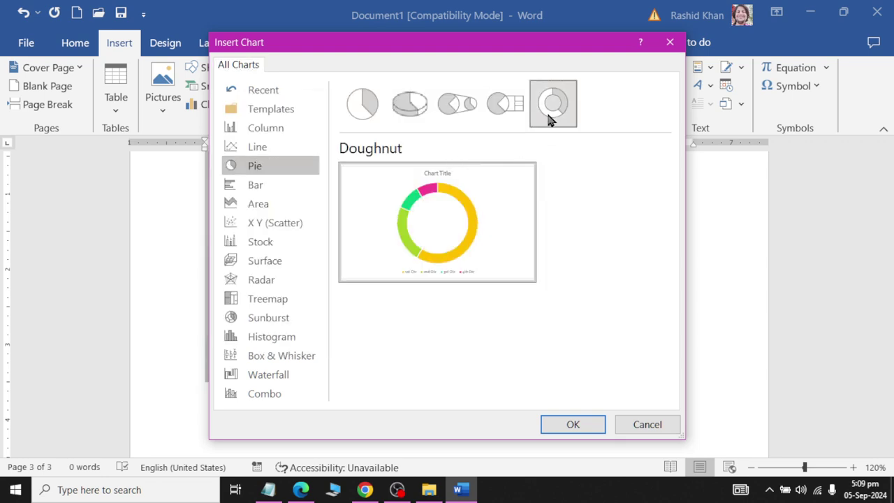
click(560, 424)
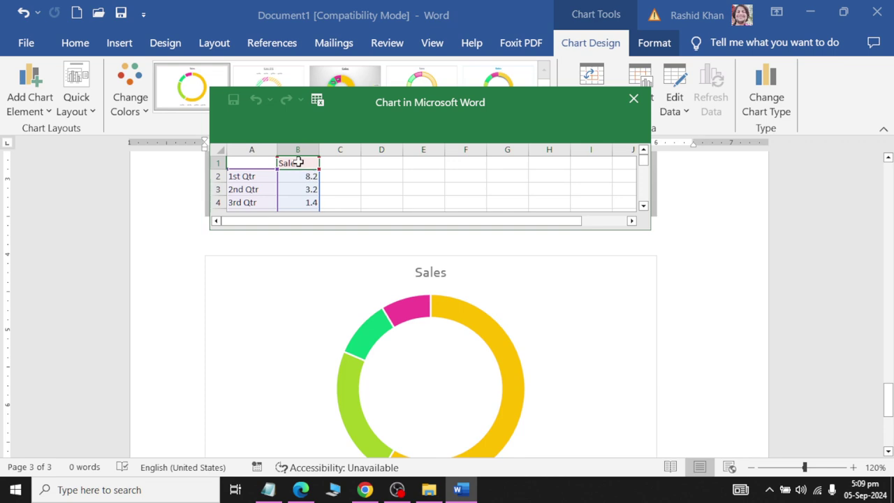
Enlarge the chart data sheet and change the B1 series heading to 'Party Budget'.
text(P)
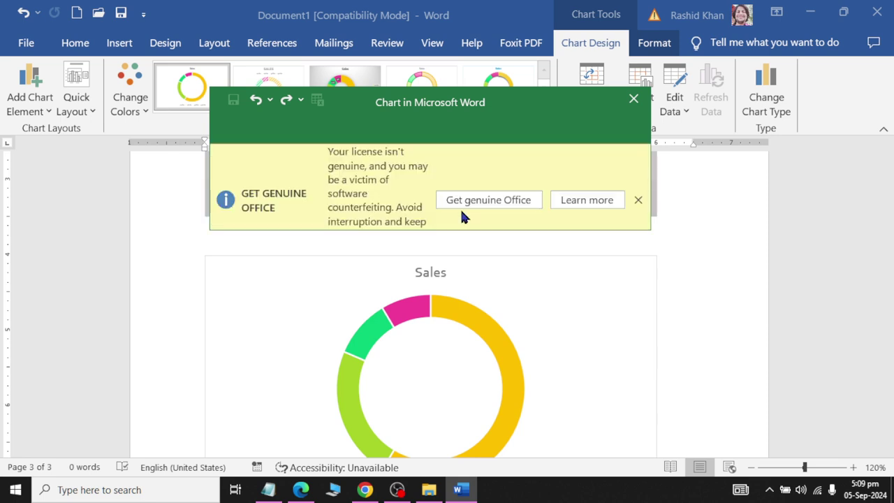
click(638, 201)
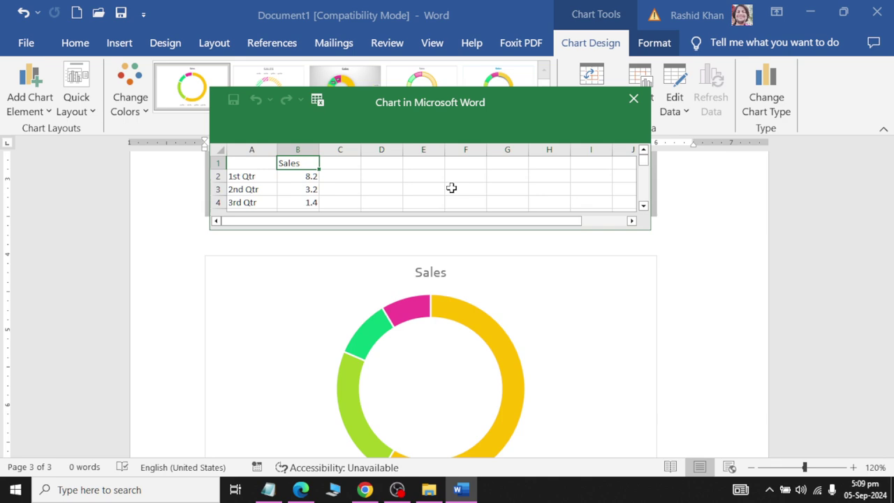
click(294, 163)
drag(389, 106, 363, 73)
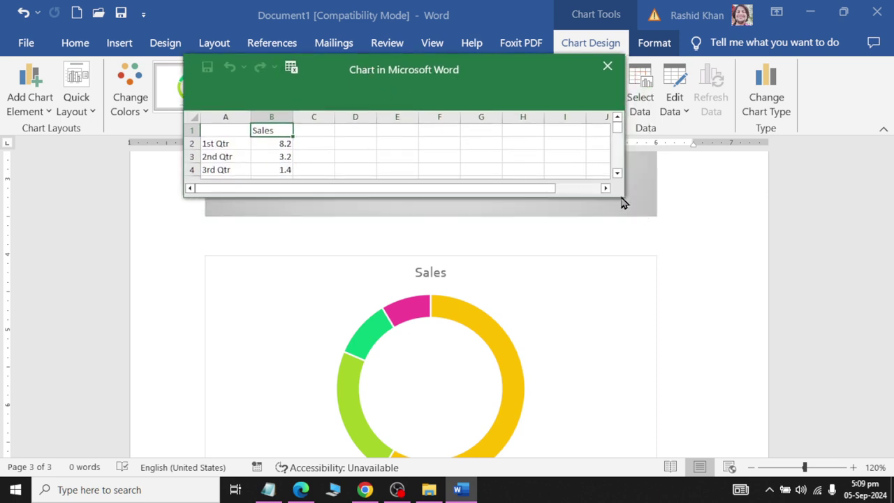
mouse_move(624, 201)
mouse_down()
mouse_move(768, 403)
mouse_move(749, 333)
mouse_up()
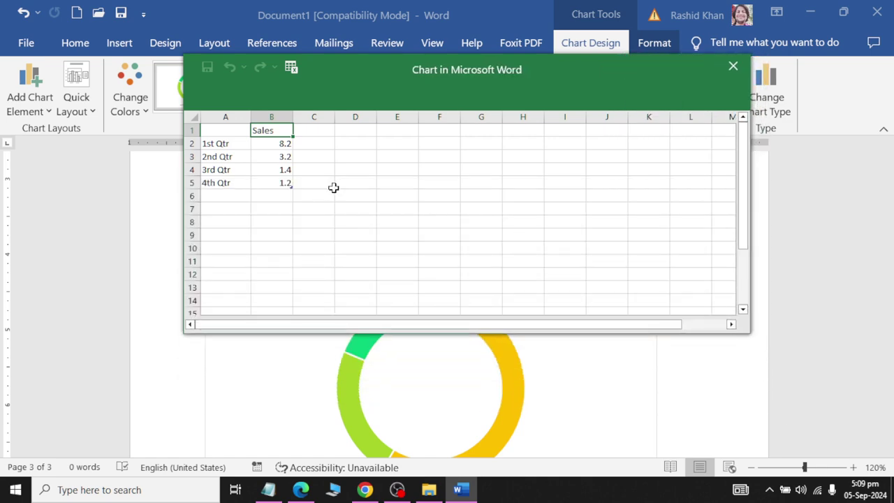
text(Party)
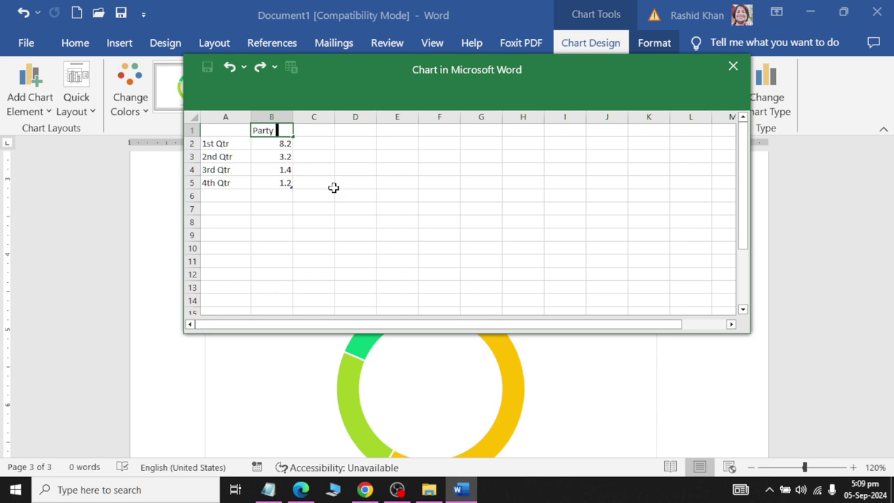
text( Budget)
key(Return)
Enter Coldrinks 2000 and Burgers 1500 as the first two data rows.
key(Left)
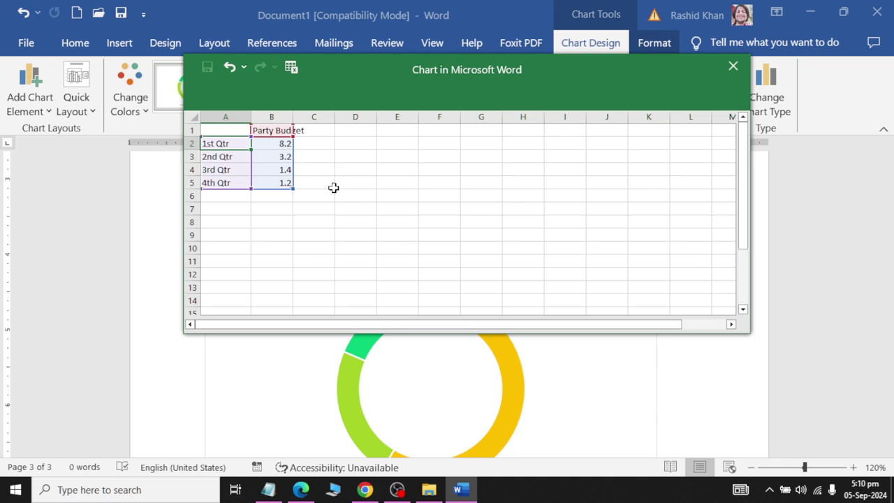
text(Coldrinks)
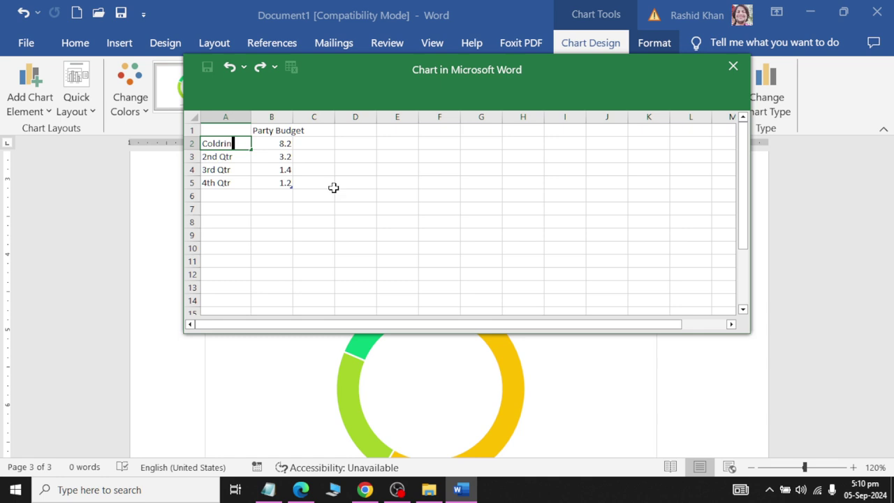
key(Tab)
text(2)
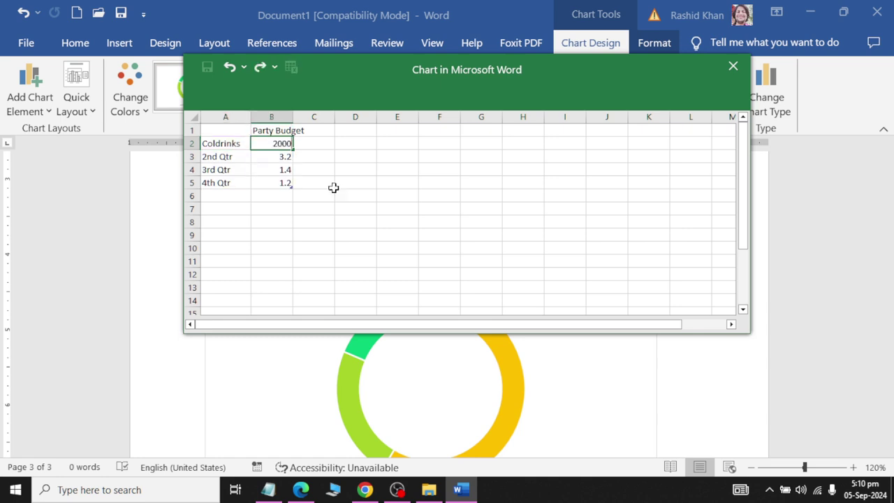
key(Return)
text(Bu)
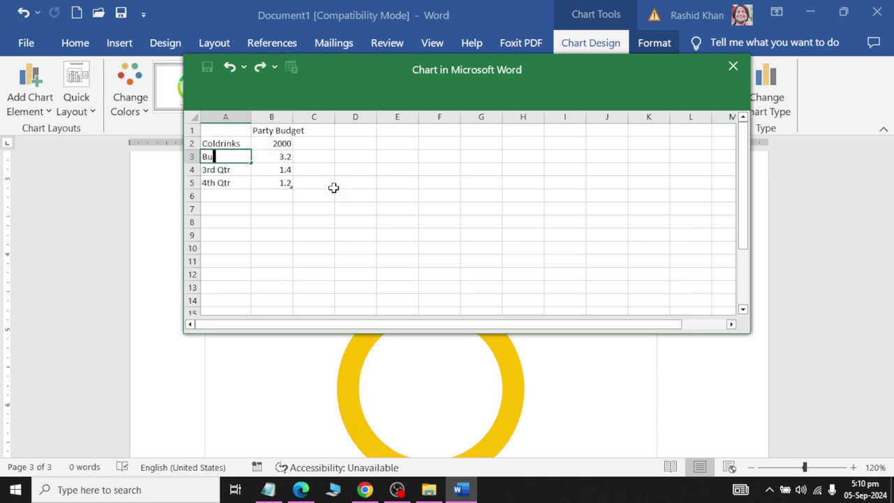
text(dg)
key(BackSpace)
key(BackSpace)
text(gers)
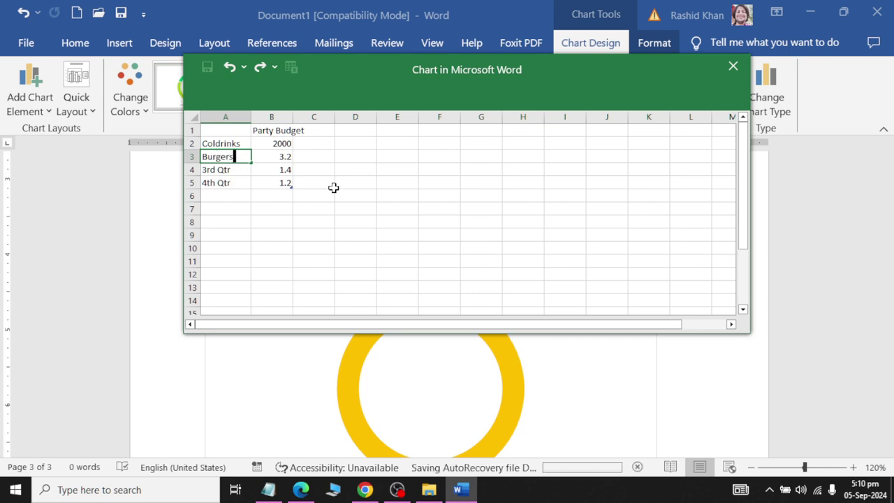
key(Tab)
text(1)
key(Return)
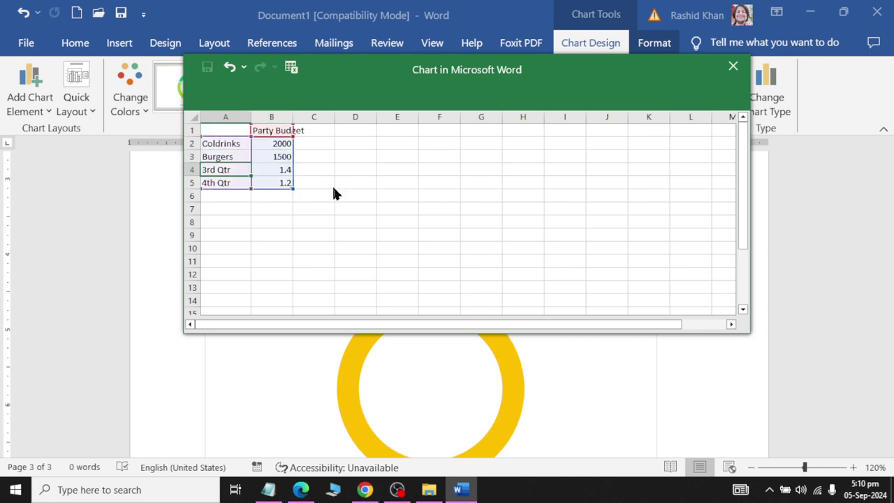
Enter Pizza 4000, Decorations 2000 and Tea 2500 as the remaining data rows.
text(Zi)
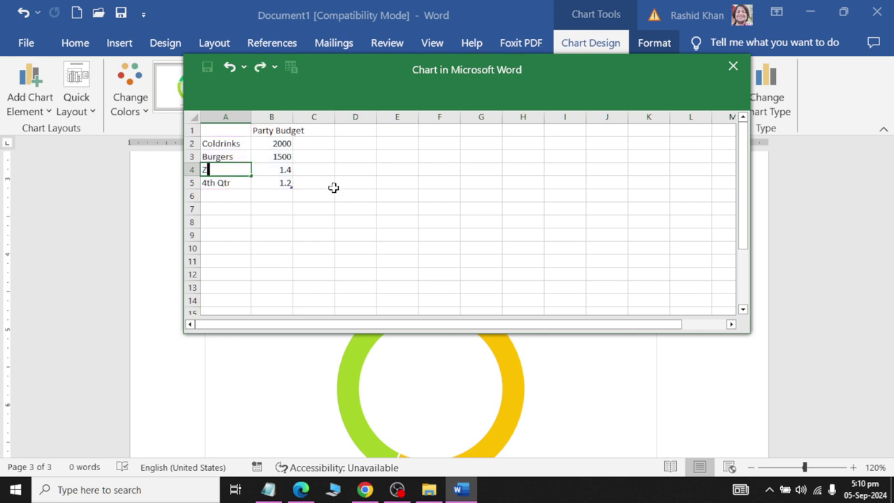
key(BackSpace)
text(Pizza)
key(Tab)
text(40)
key(Return)
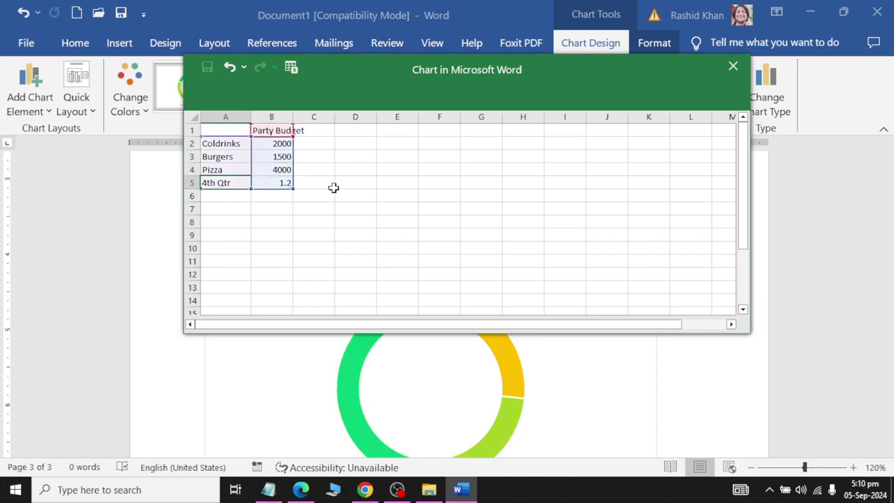
key(BackSpace)
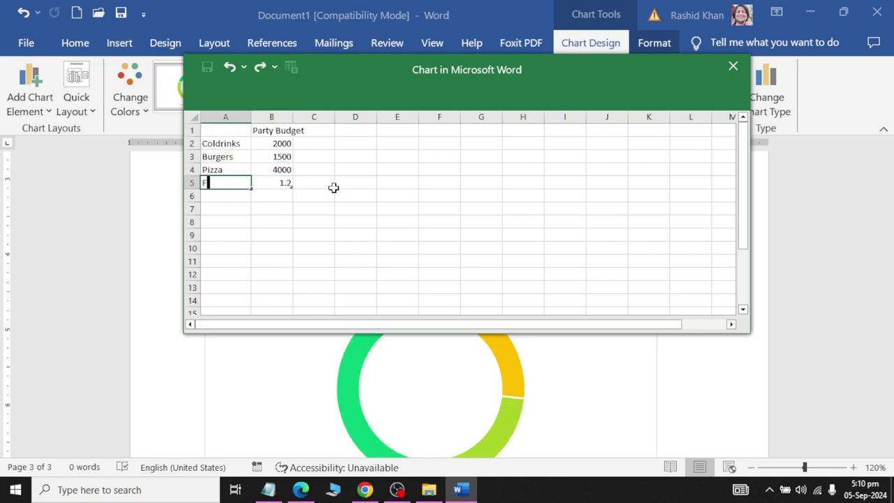
text(Decorati)
text(ons)
key(Tab)
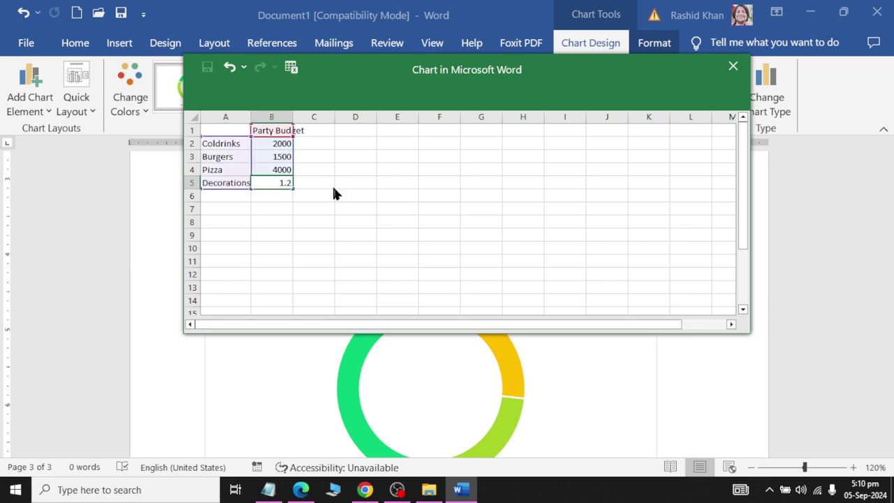
text(2000)
key(Return)
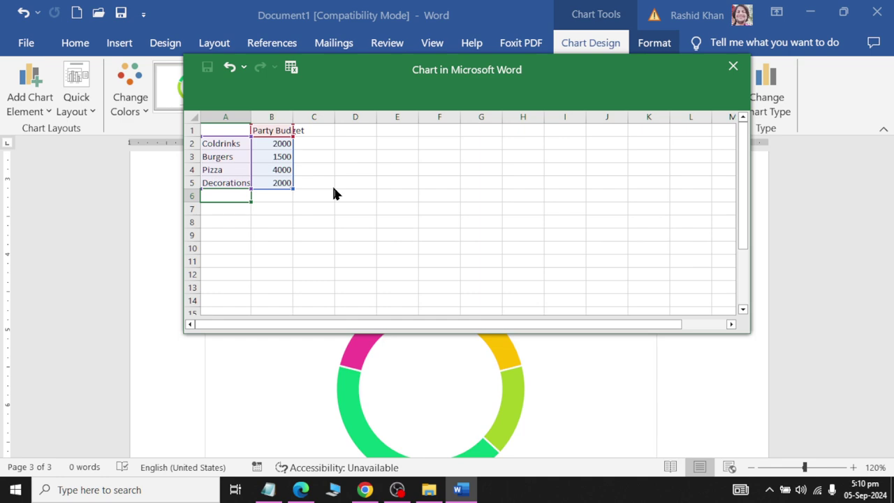
text(Tea)
key(Tab)
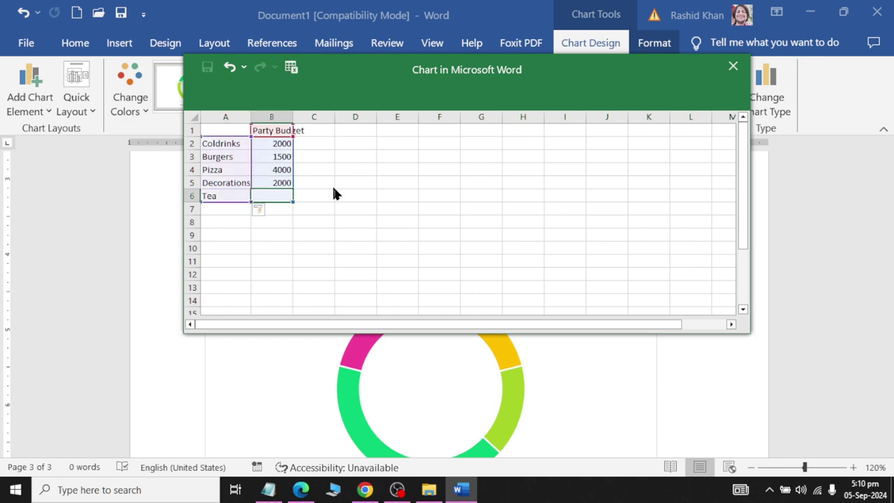
text(2500)
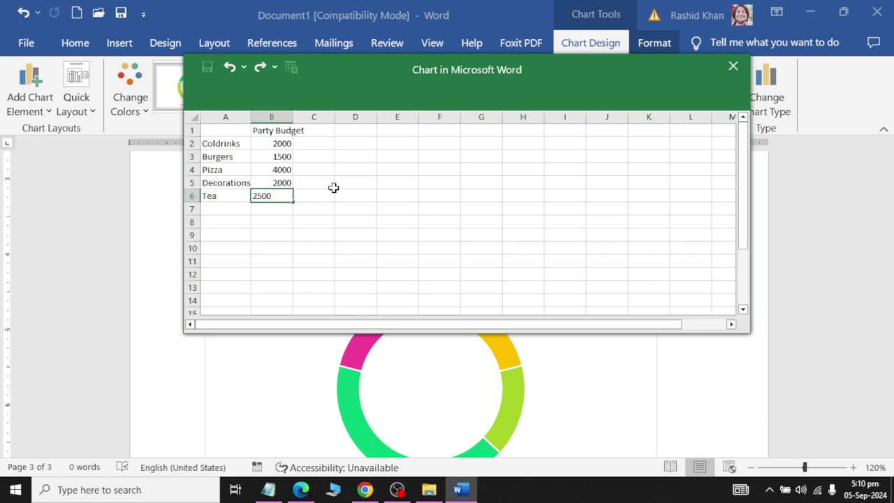
key(Return)
Close the data sheet and give the doughnut Style 3 with percentage labels, after trying the dark style.
click(733, 66)
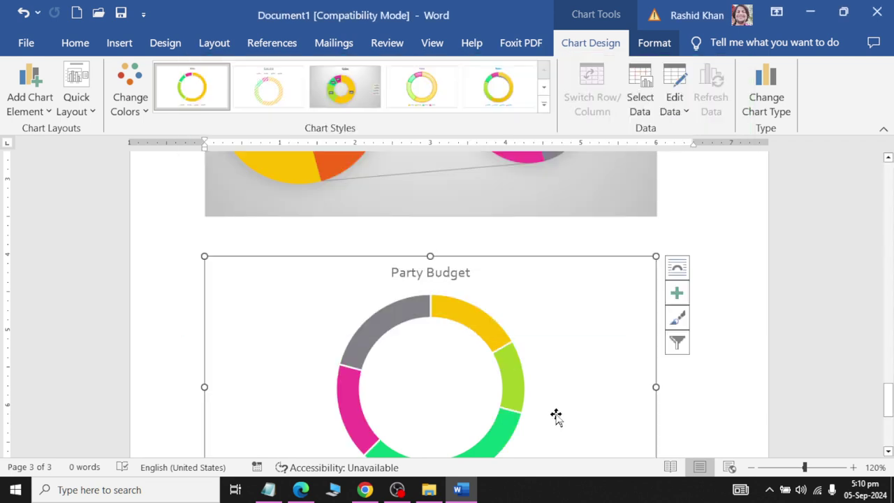
scroll(552, 408, down, 3)
ctrl+scroll(641, 253, up, 1)
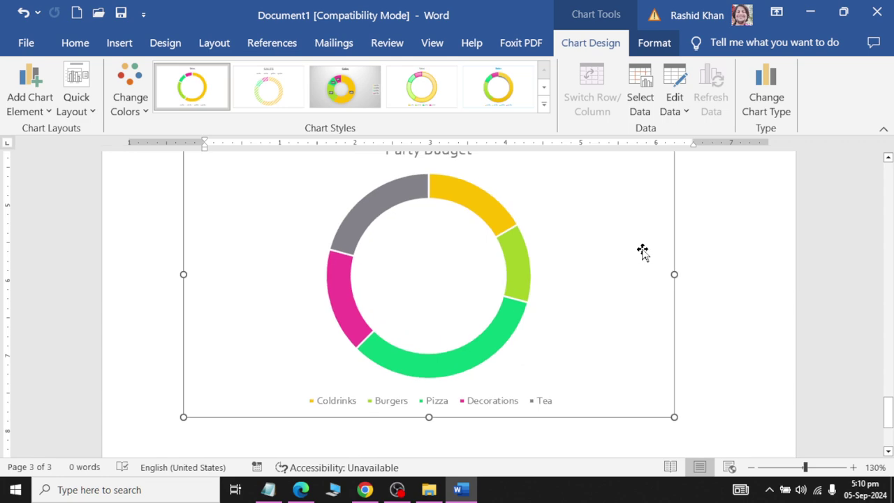
ctrl+scroll(643, 252, up, 1)
click(544, 104)
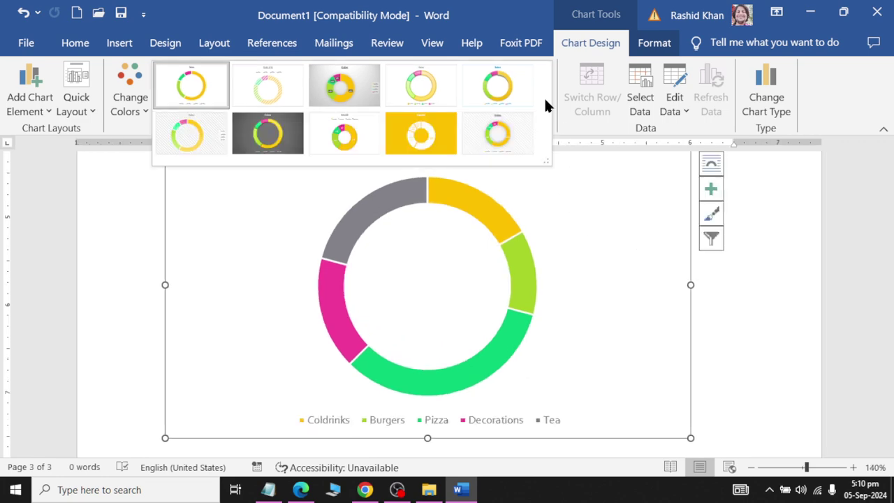
click(282, 140)
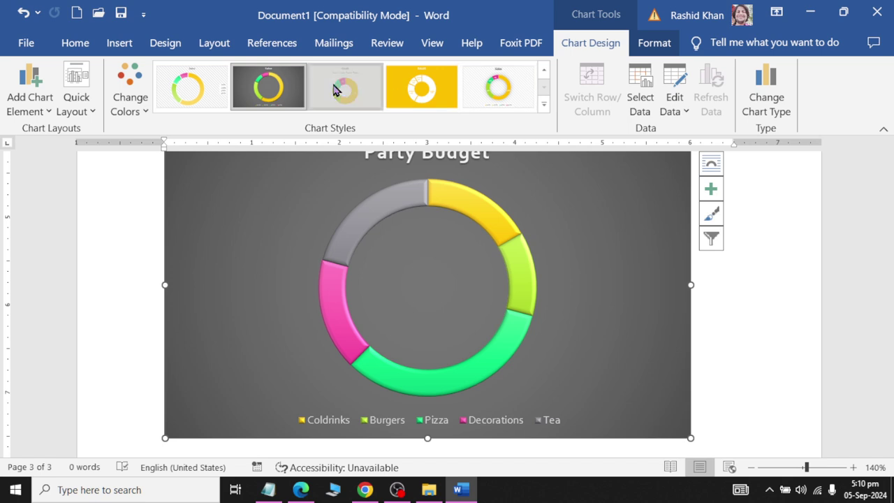
click(334, 89)
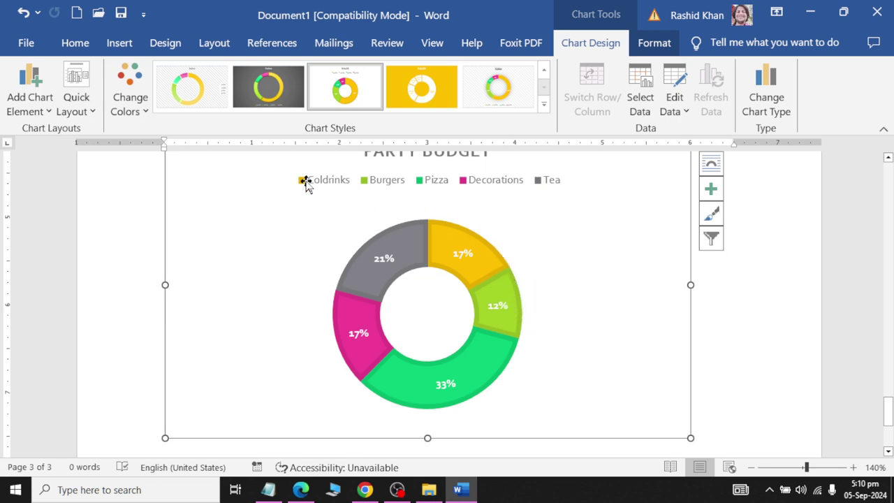
mouse_move(476, 243)
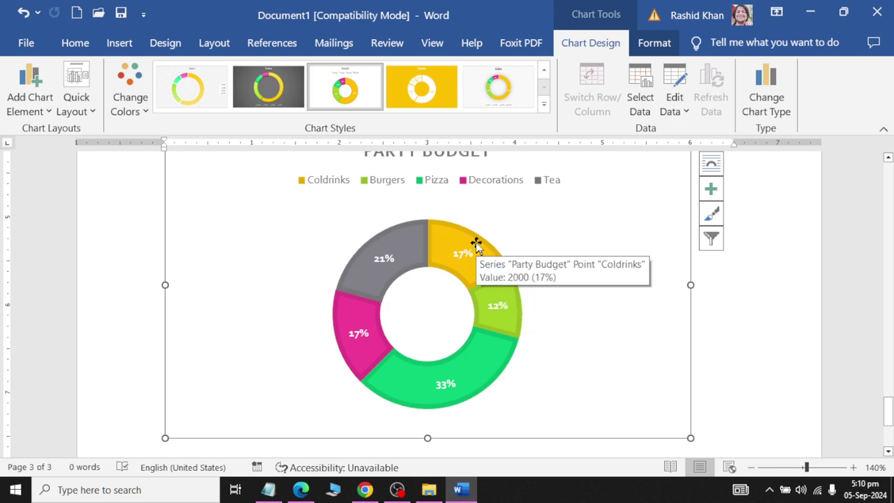
mouse_move(342, 340)
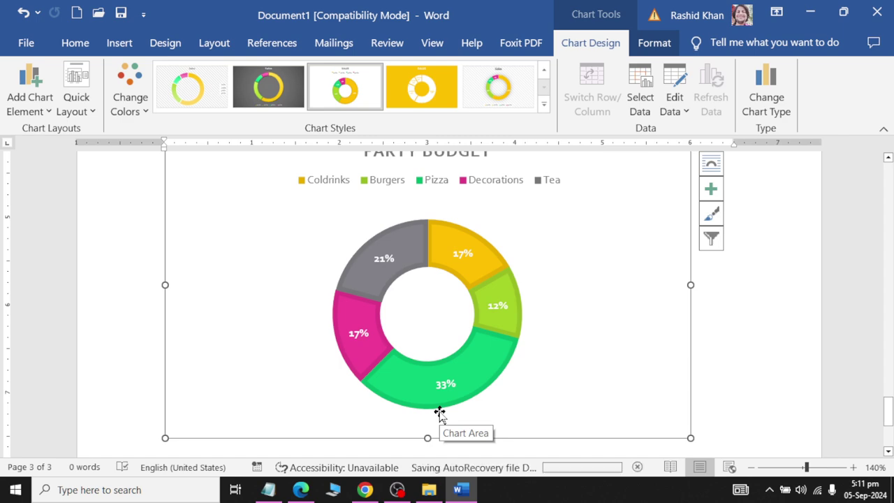
mouse_move(517, 312)
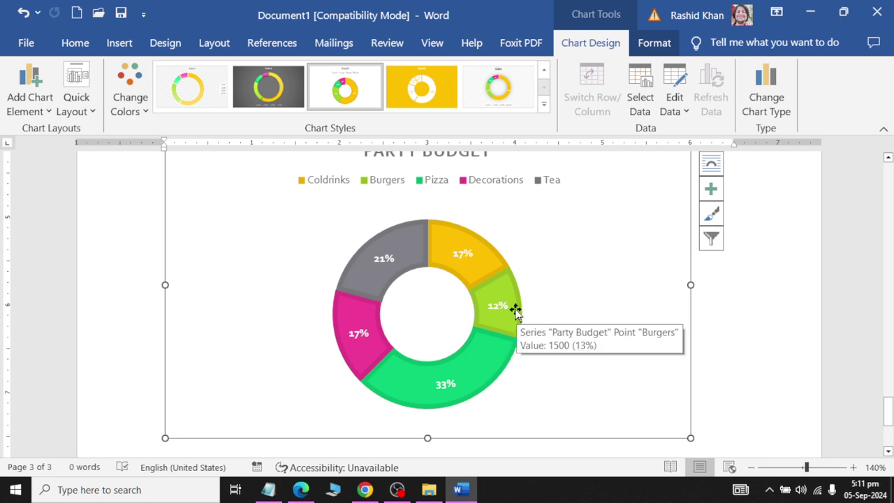
scroll(513, 314, up, 2)
scroll(513, 313, down, 1)
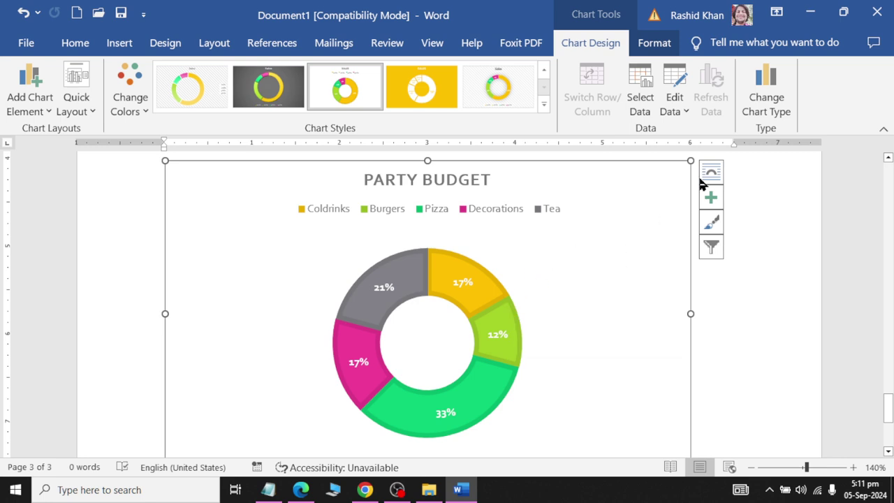
Convert the chart to a 3-D pie and apply a style labelling slices with names and percentages.
click(761, 120)
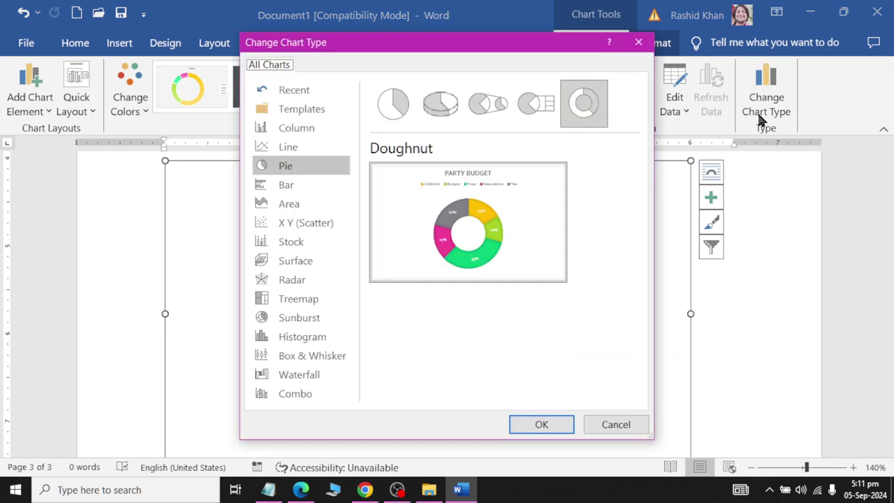
click(454, 115)
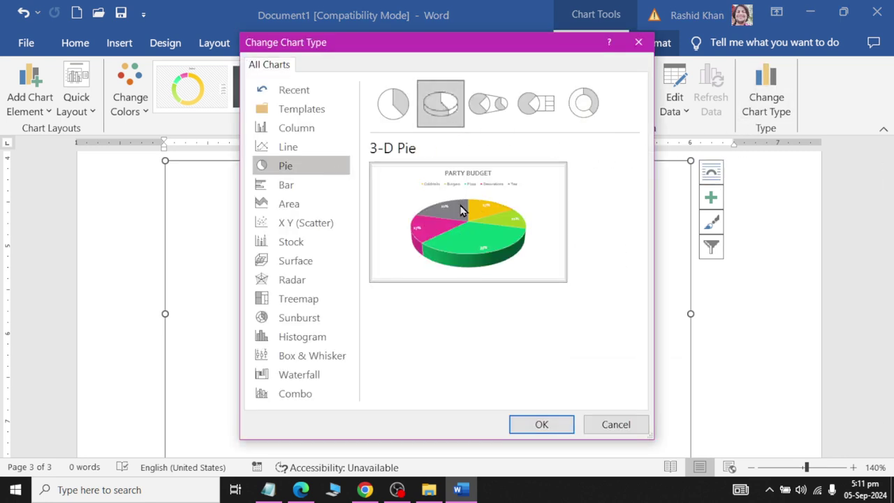
click(543, 426)
click(543, 115)
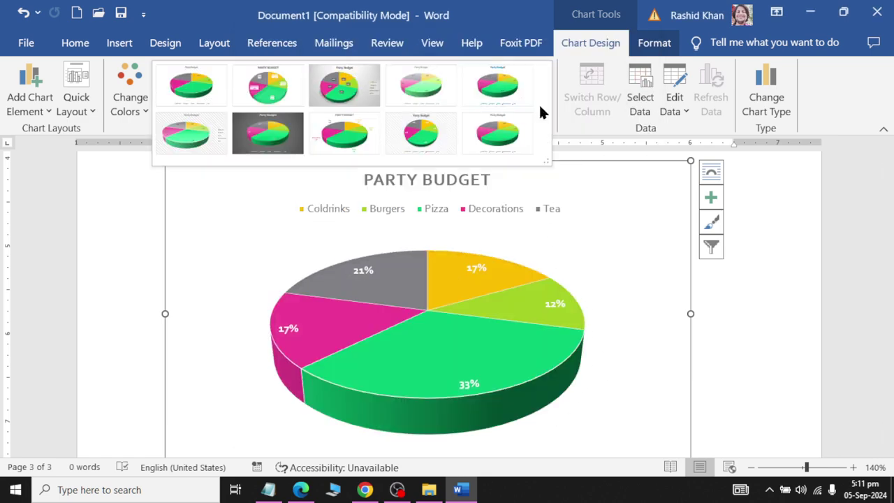
click(361, 142)
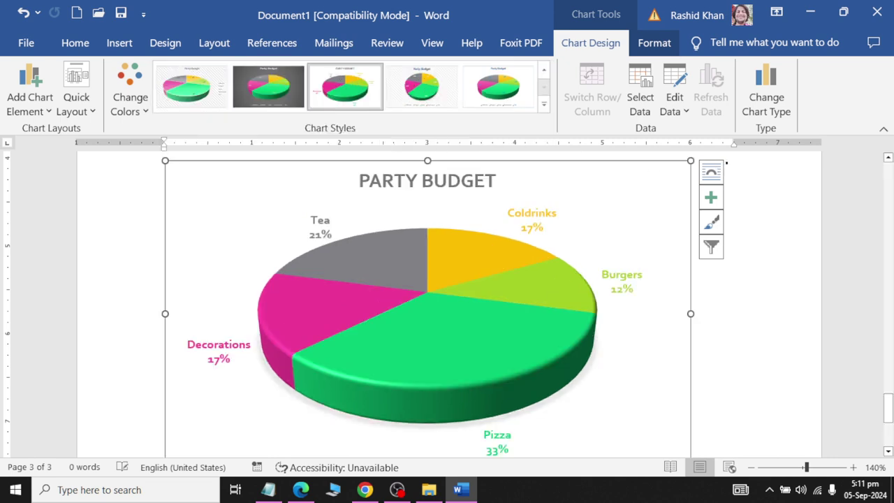